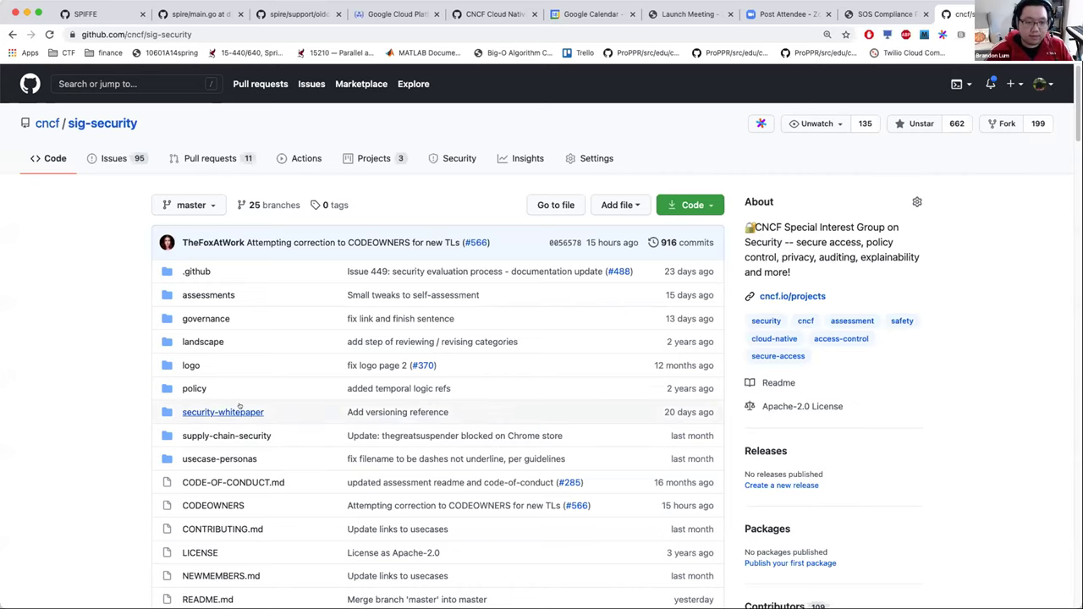
Open the Nov2020 cloud-native security whitepaper PDF in security-whitepaper and scroll to its Index
left_click(234, 412)
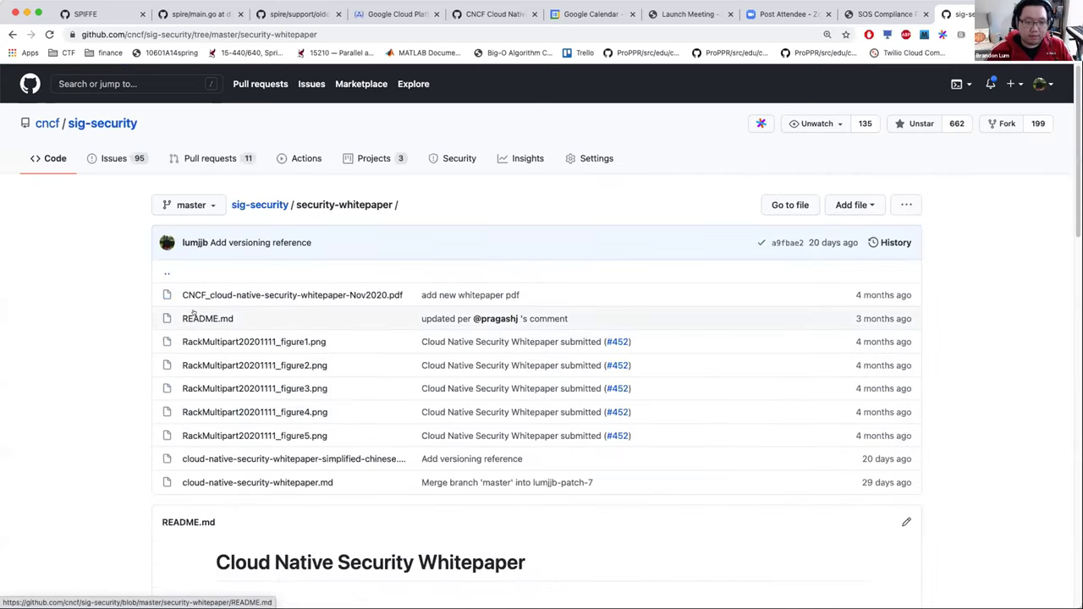
left_click(252, 296)
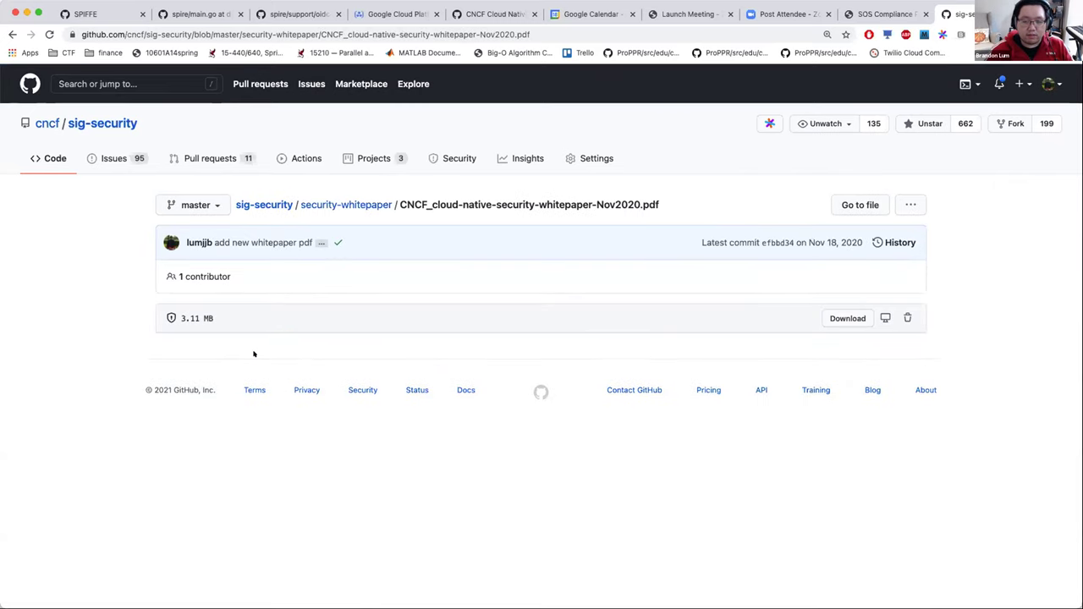
scroll(254, 353, "down", 10)
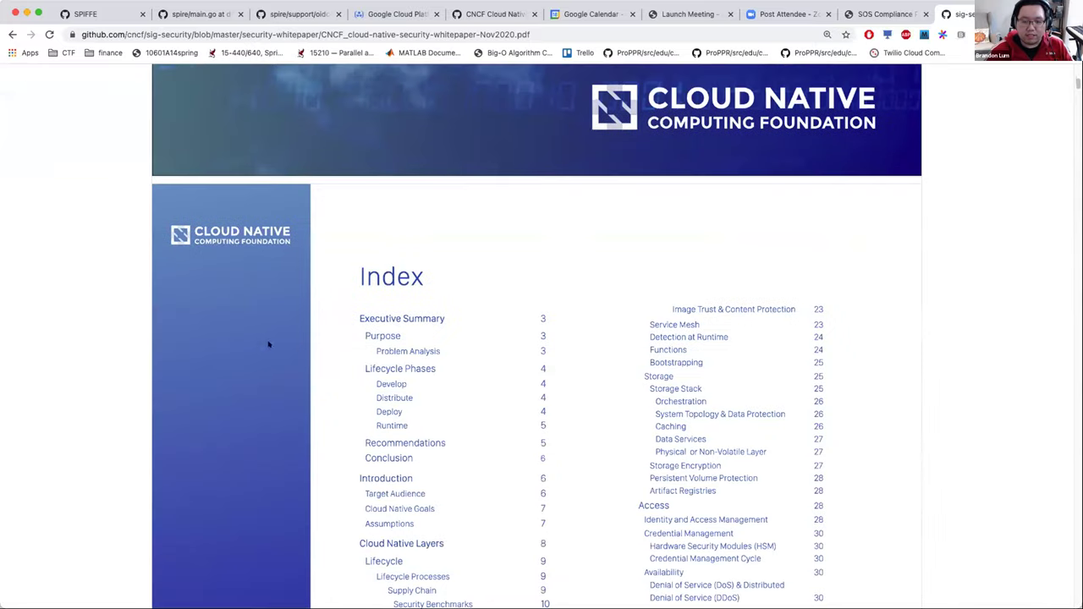
scroll(439, 290, "down", 4)
scroll(471, 302, "up", 3)
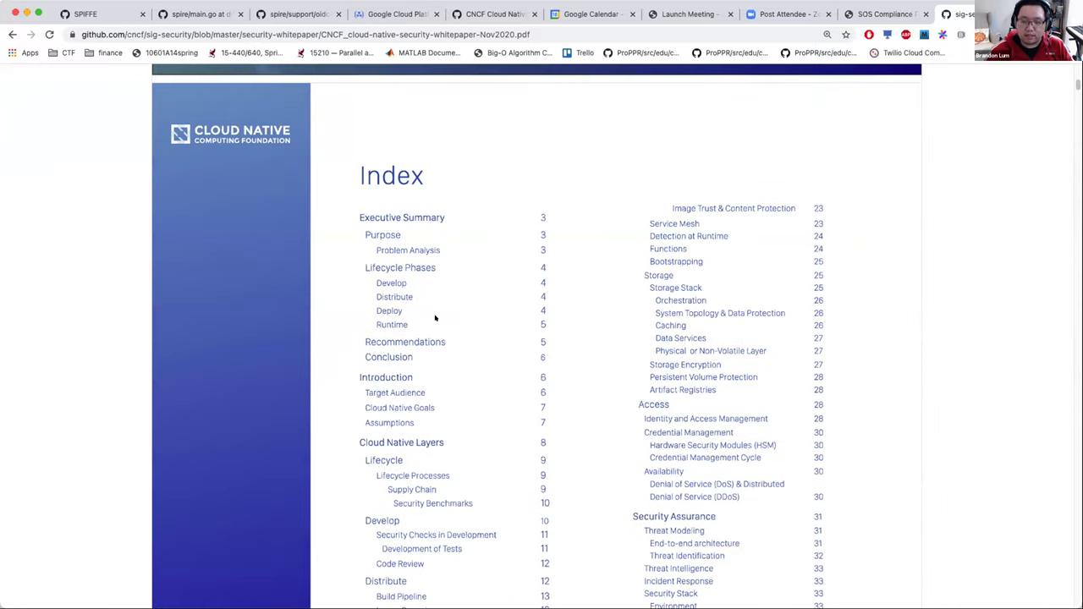
scroll(385, 334, "down", 1)
scroll(445, 429, "down", 3)
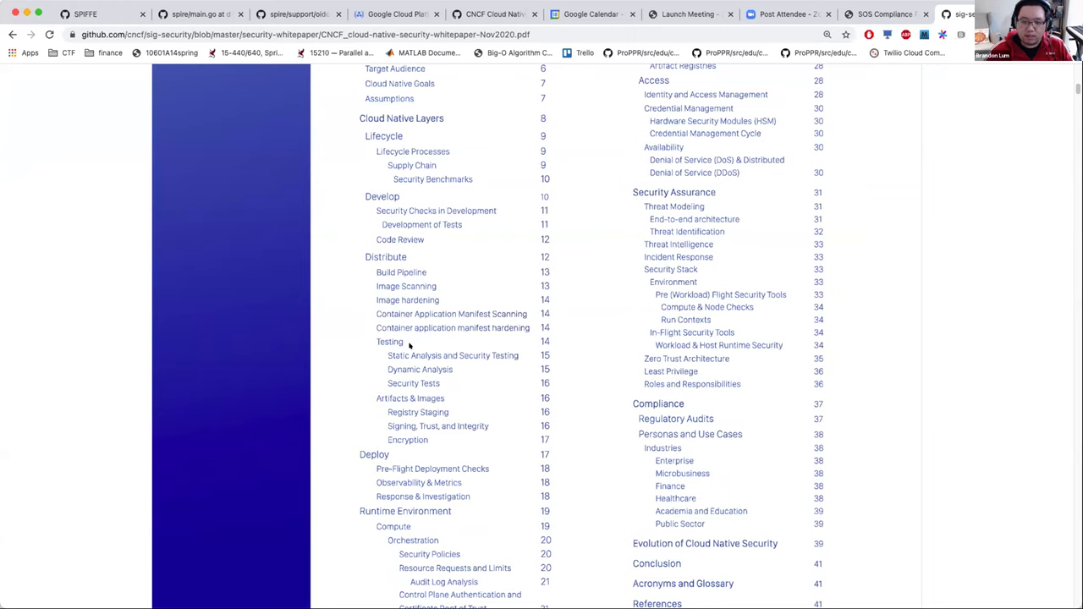
Finish reviewing the PDF's Index and return to the security-whitepaper folder listing
scroll(443, 300, "up", 5)
scroll(456, 438, "down", 5)
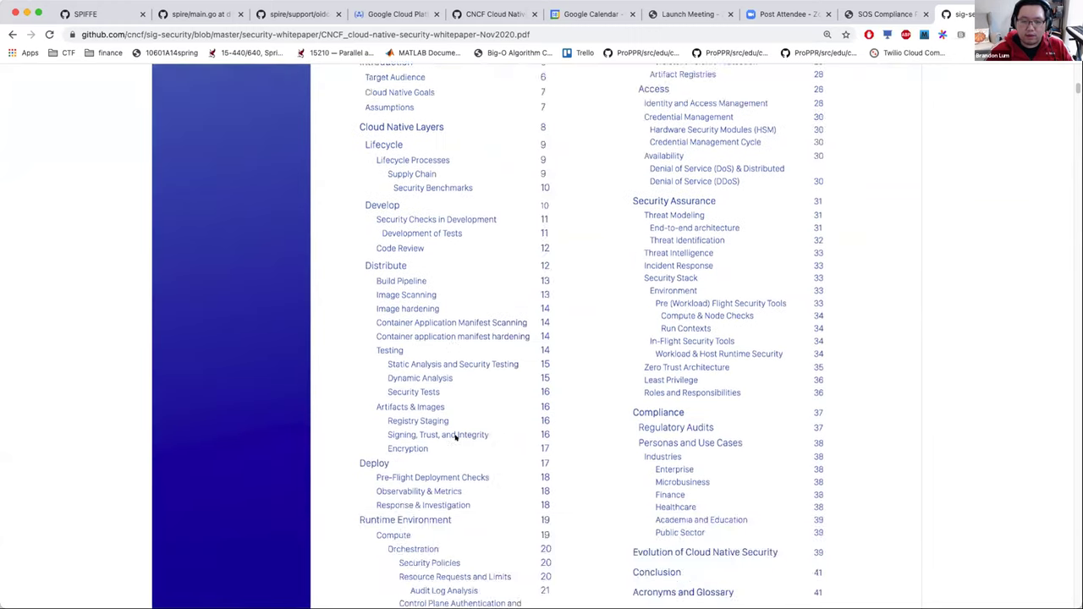
scroll(370, 362, "up", 1)
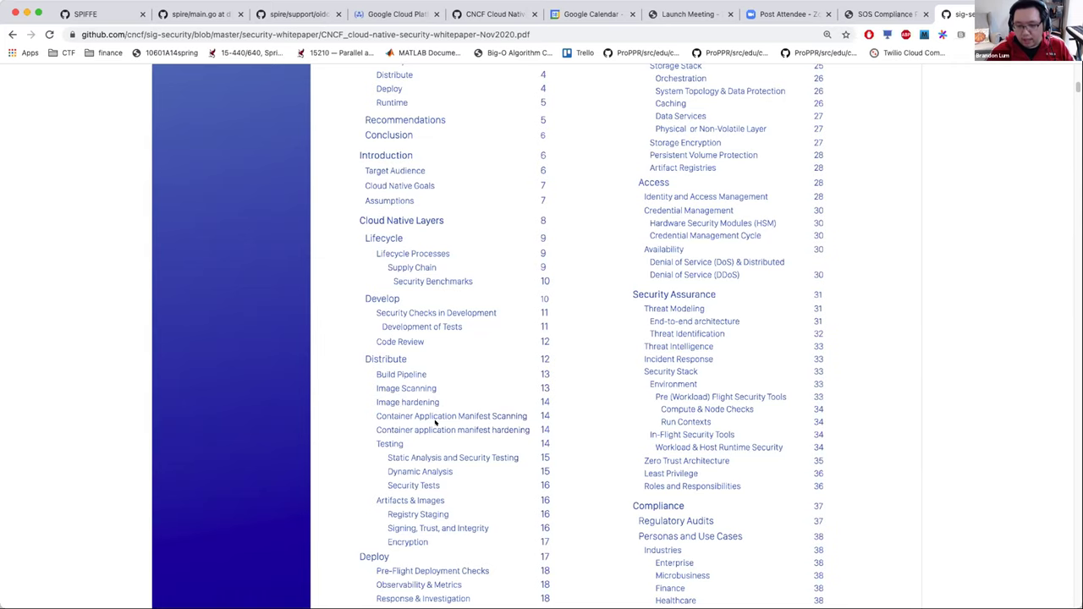
scroll(489, 309, "up", 5)
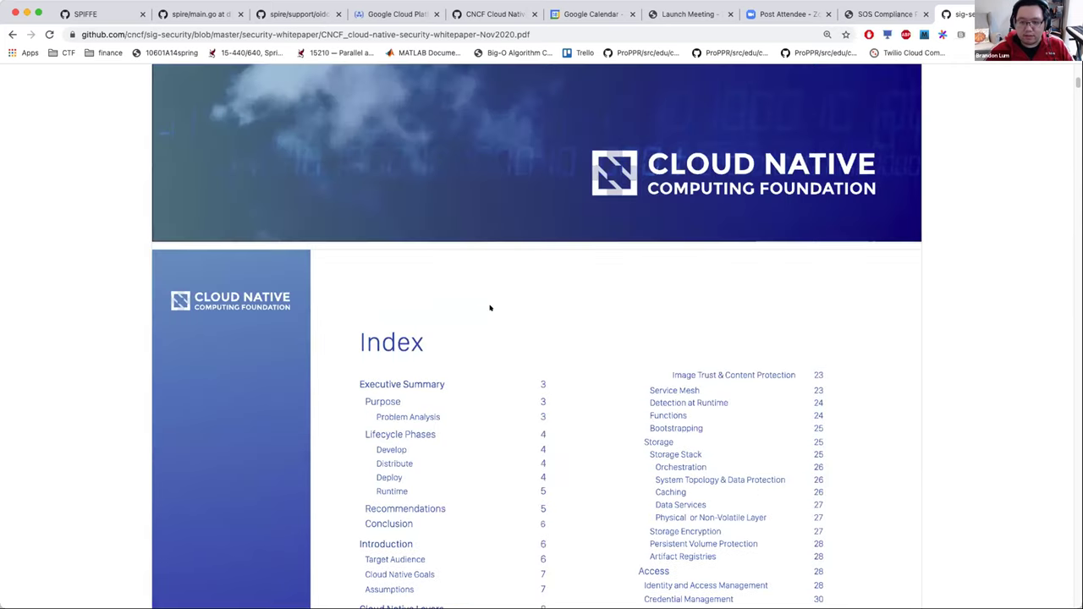
scroll(489, 308, "down", 3)
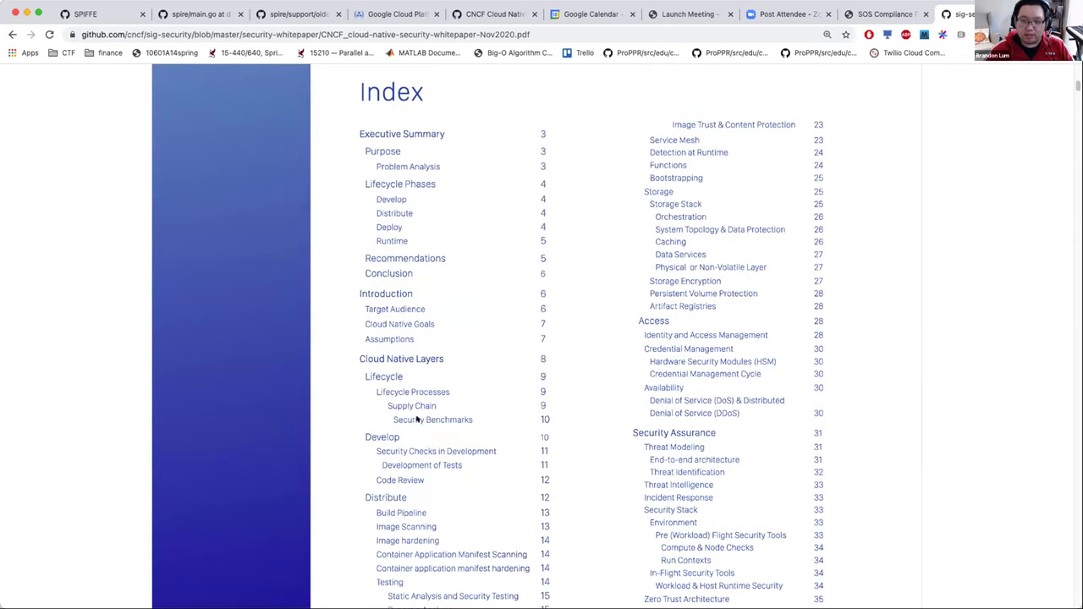
scroll(416, 418, "down", 5)
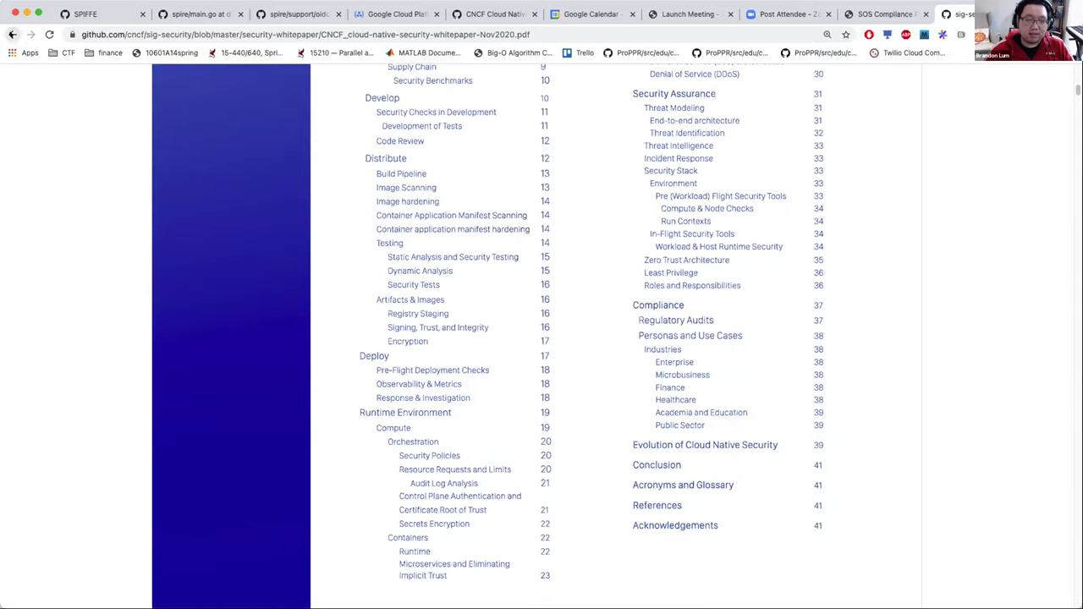
left_click(12, 34)
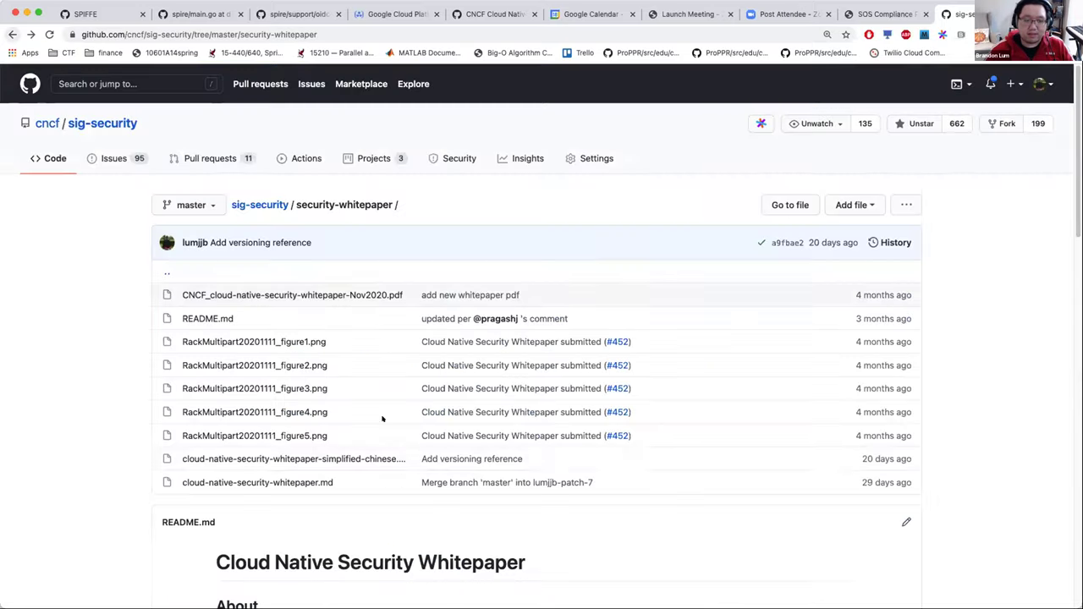
left_click(209, 318)
scroll(336, 326, "down", 3)
key("super+f")
type("runtime")
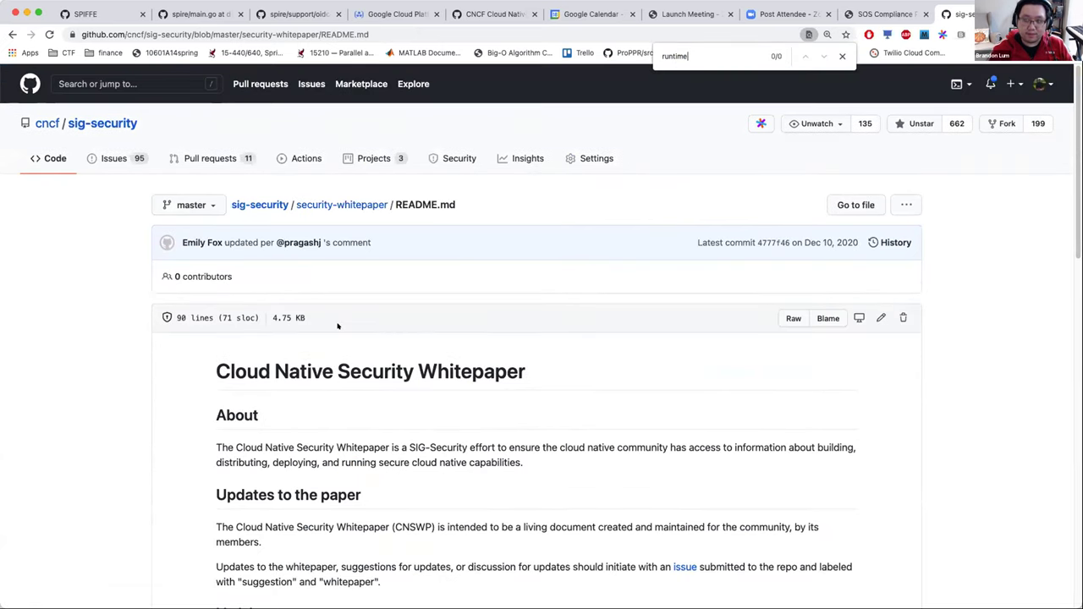
key("super+a")
type("run")
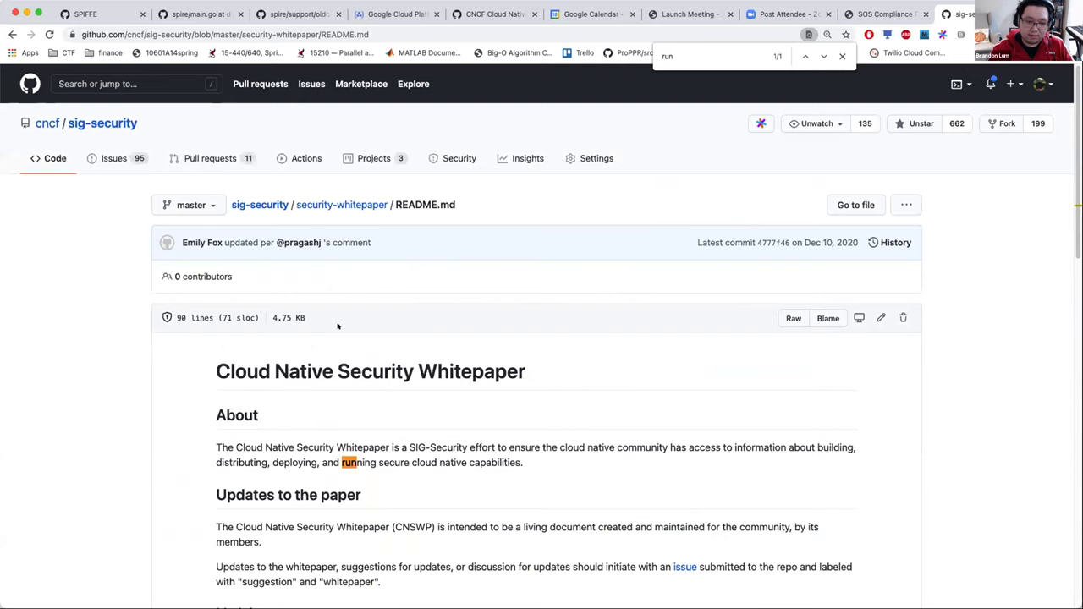
scroll(345, 306, "down", 10)
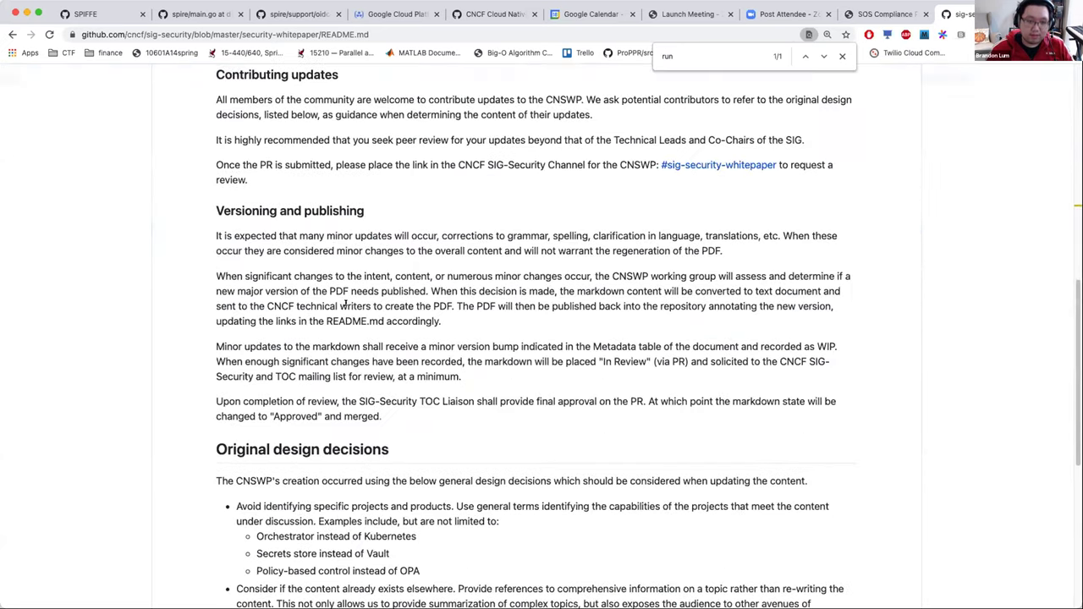
scroll(317, 165, "down", 10)
scroll(317, 165, "up", 20)
left_click(342, 205)
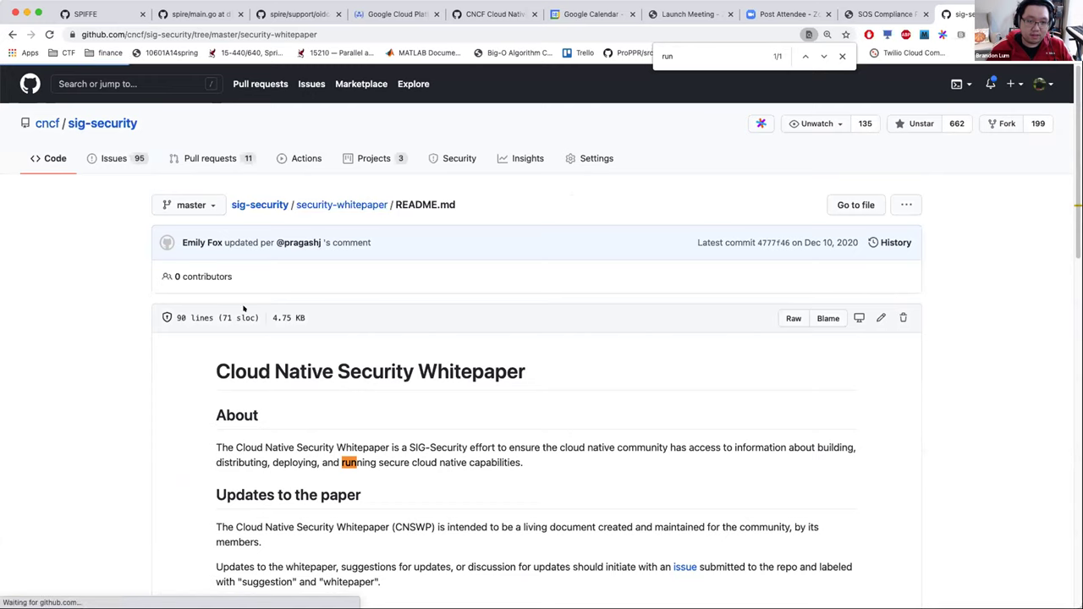
left_click(272, 481)
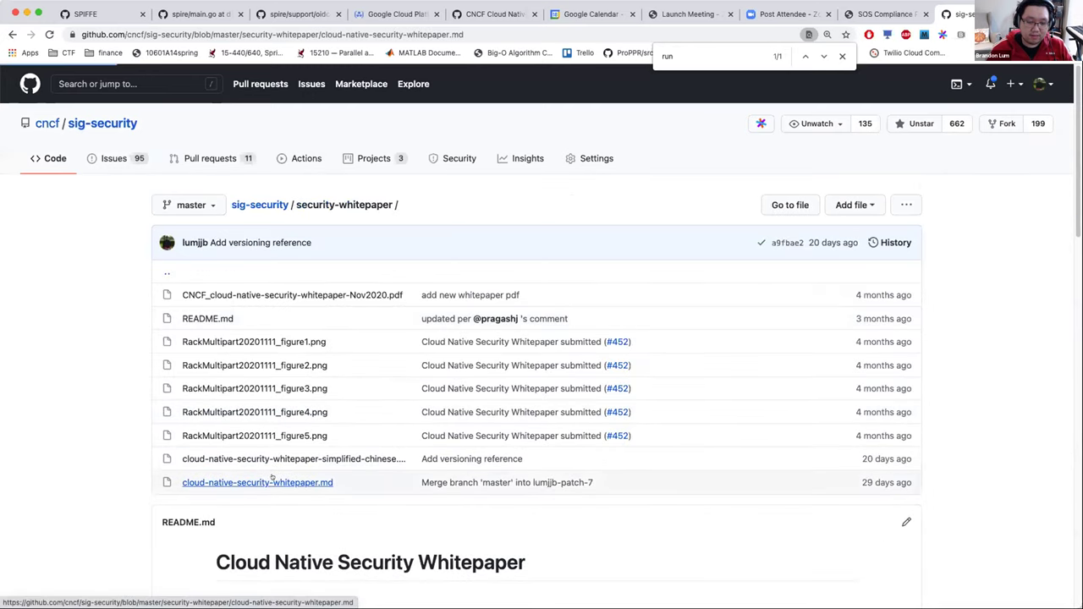
scroll(279, 472, "down", 15)
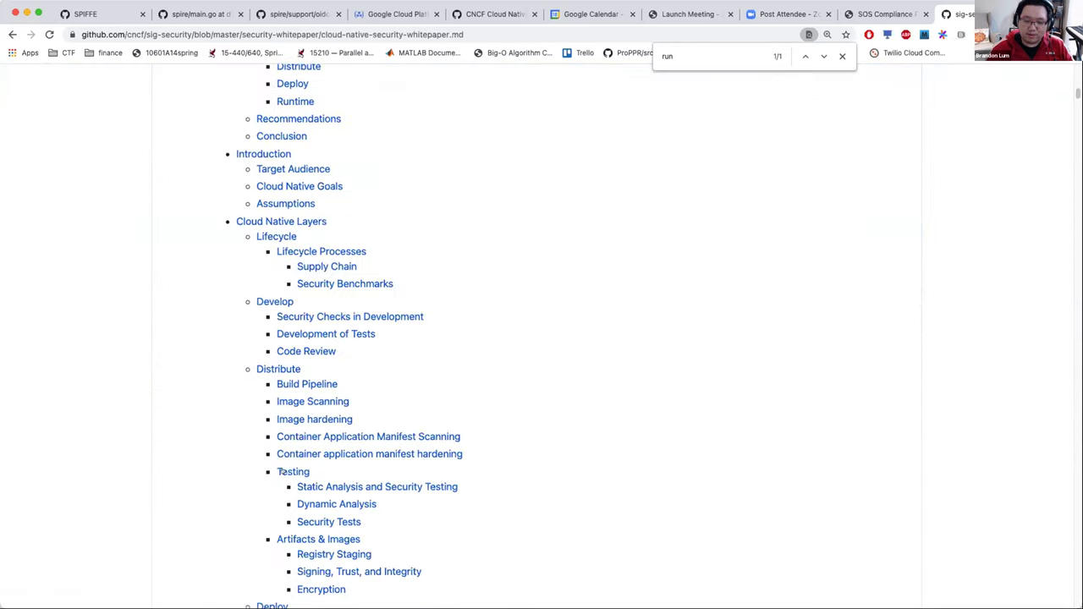
scroll(279, 472, "down", 20)
type("run")
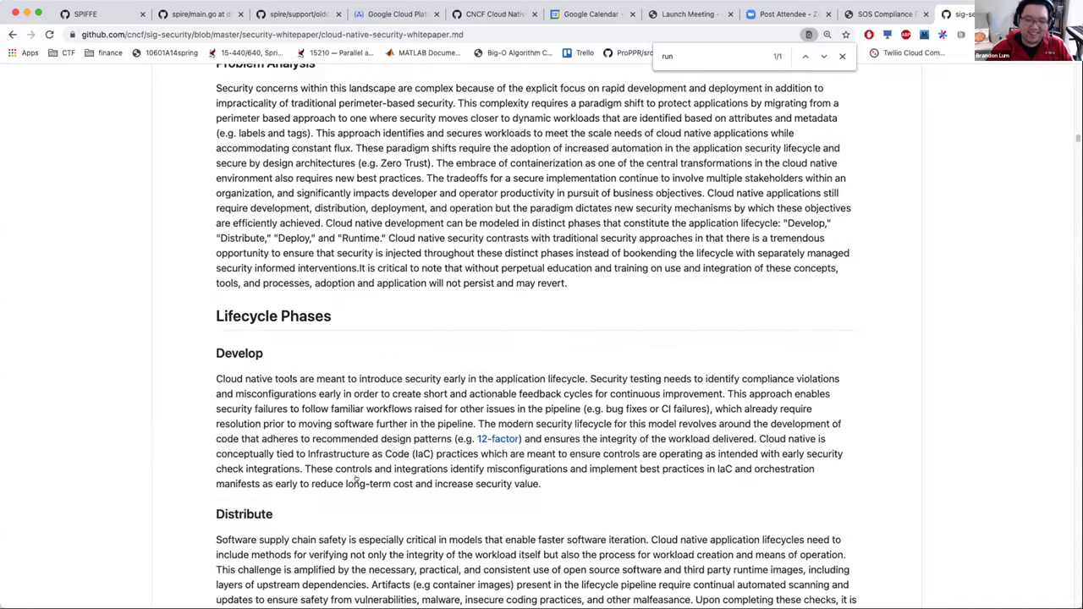
type("time")
key("Return")
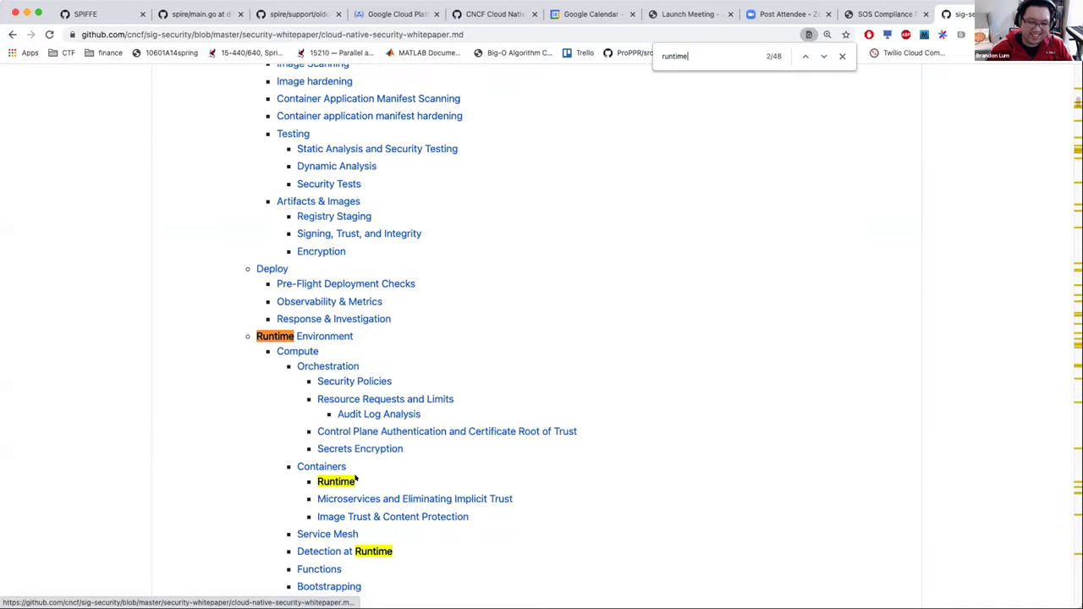
left_click(325, 336)
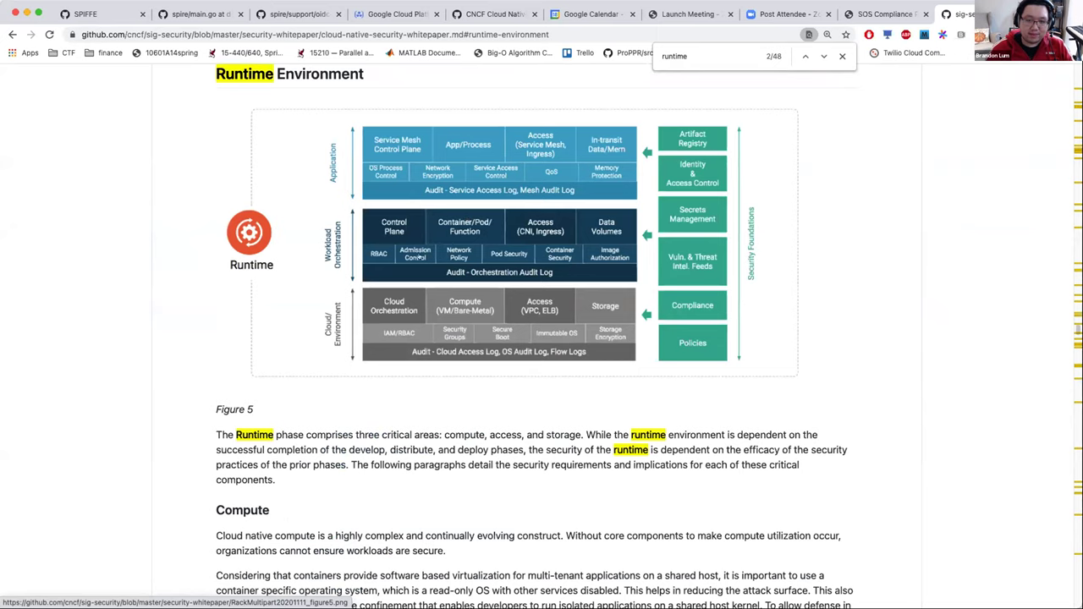
scroll(351, 347, "down", 3)
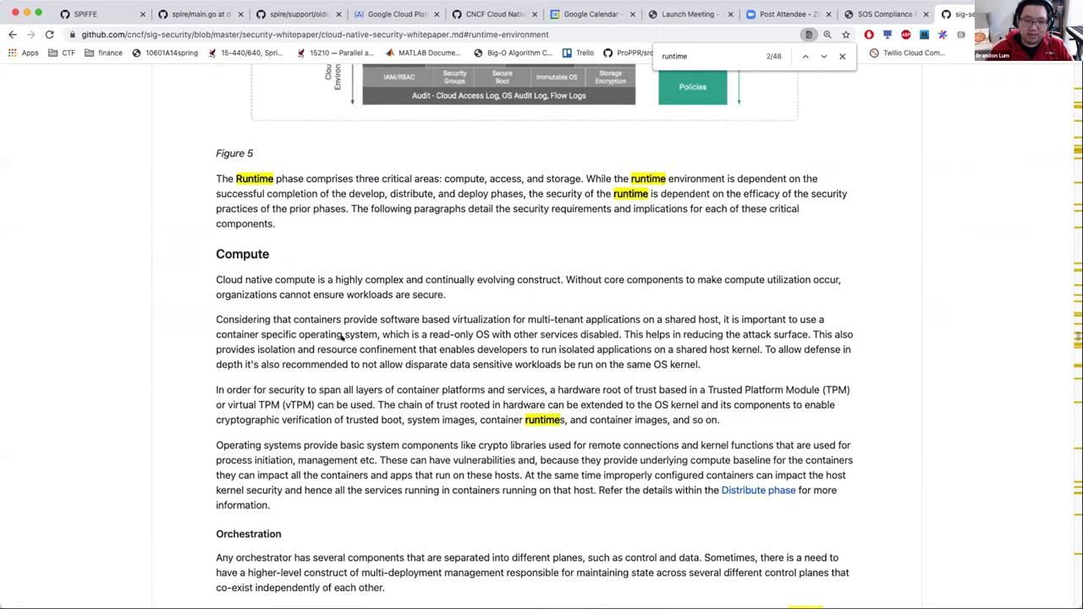
scroll(534, 363, "down", 3)
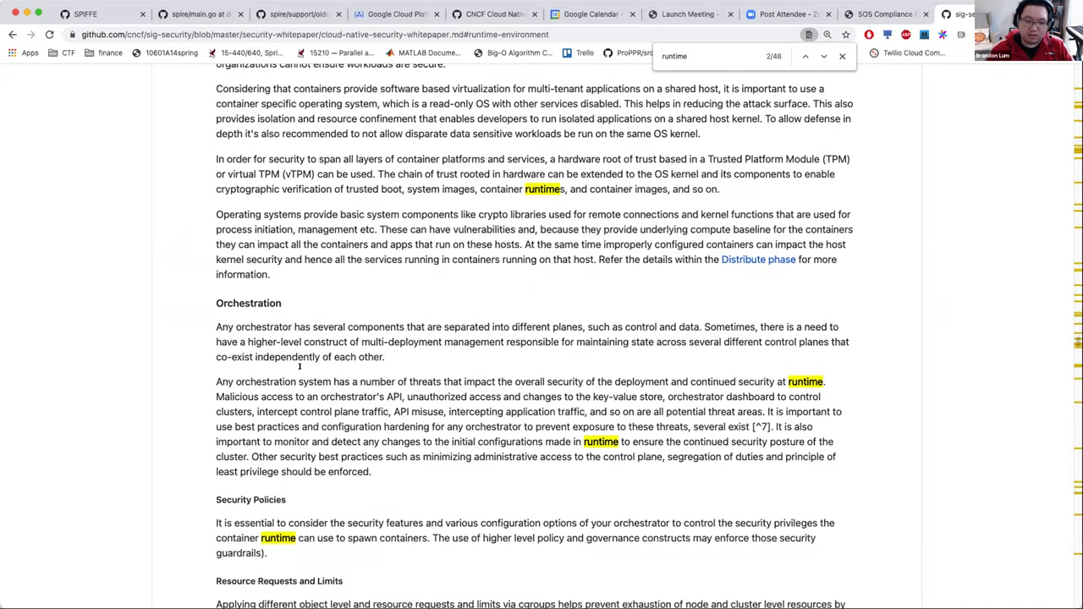
scroll(299, 365, "down", 2)
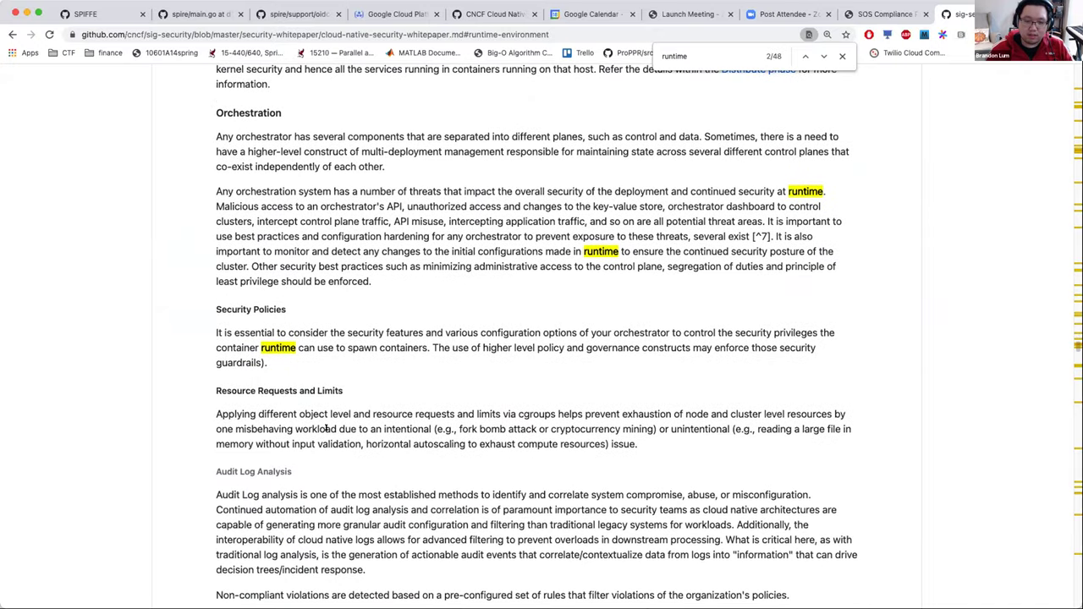
scroll(389, 427, "down", 2)
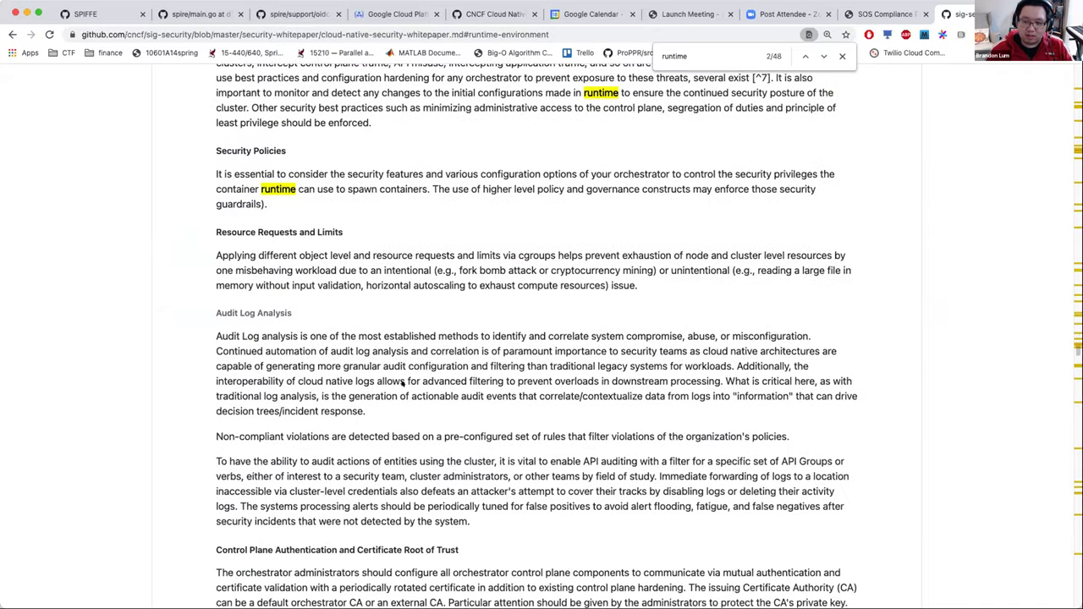
left_click_drag(217, 336, 381, 366)
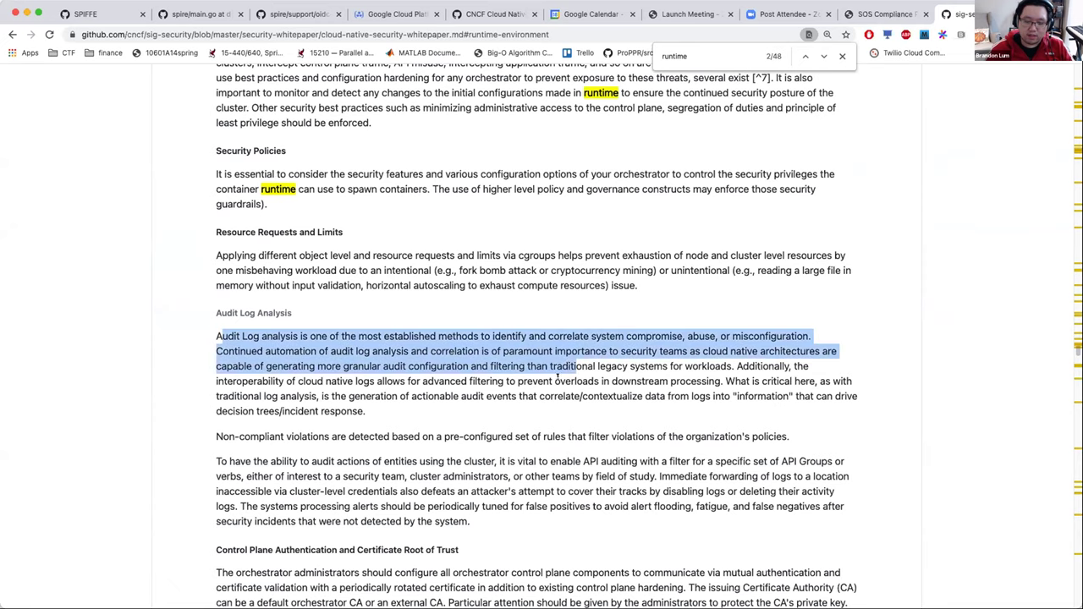
left_click_drag(365, 412, 437, 312)
left_click(449, 318)
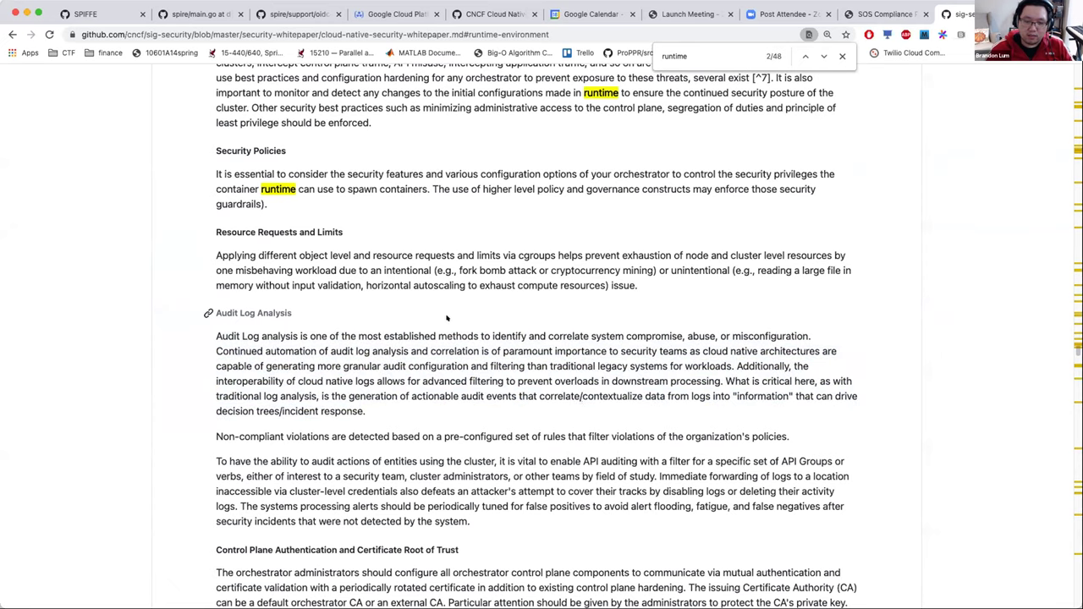
scroll(342, 418, "down", 1)
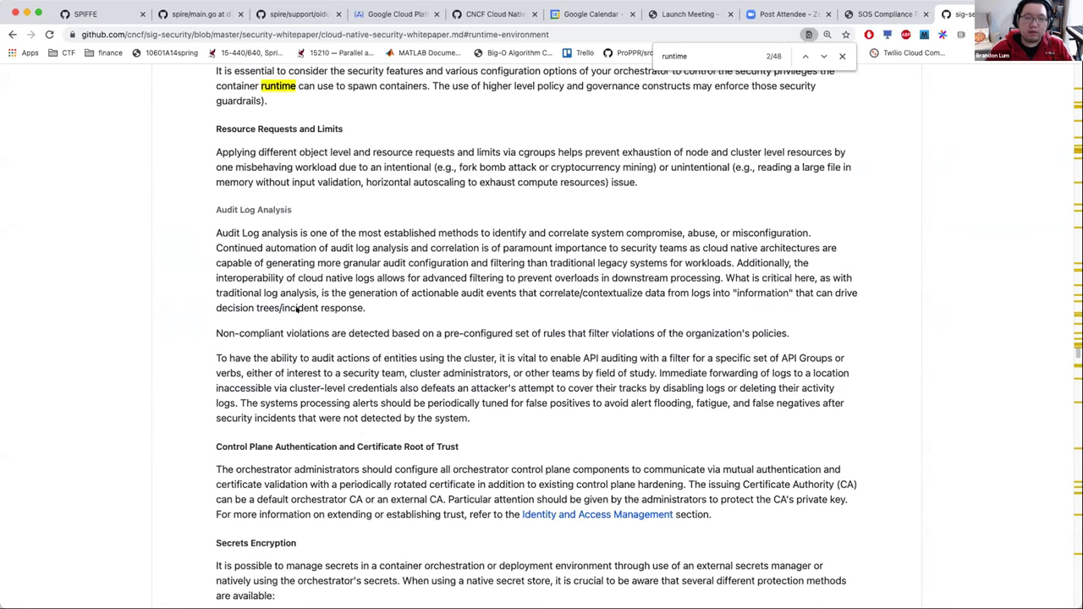
scroll(298, 310, "up", 20)
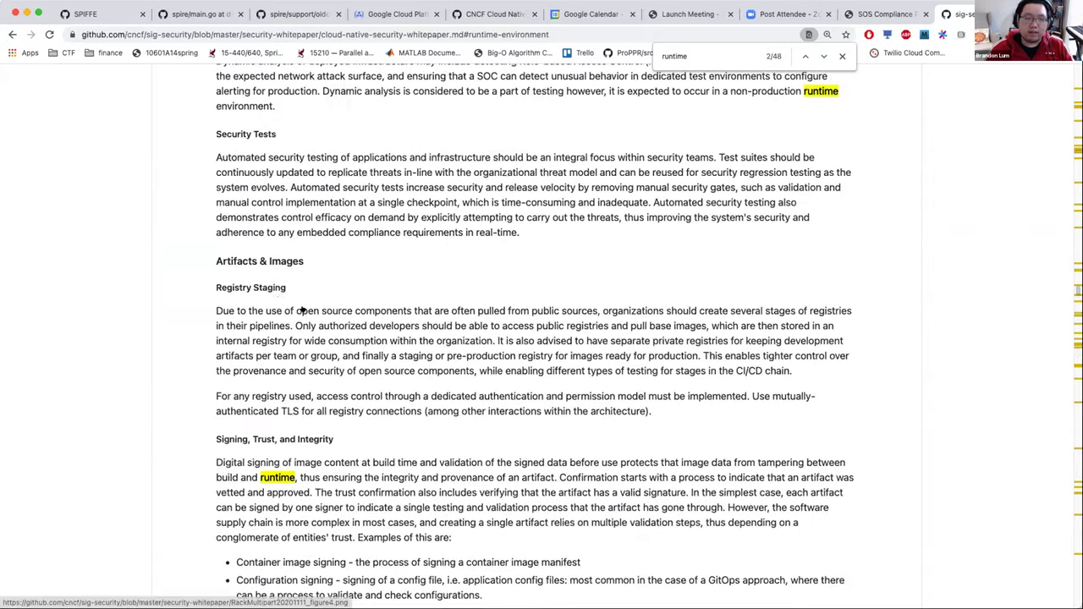
scroll(301, 311, "up", 20)
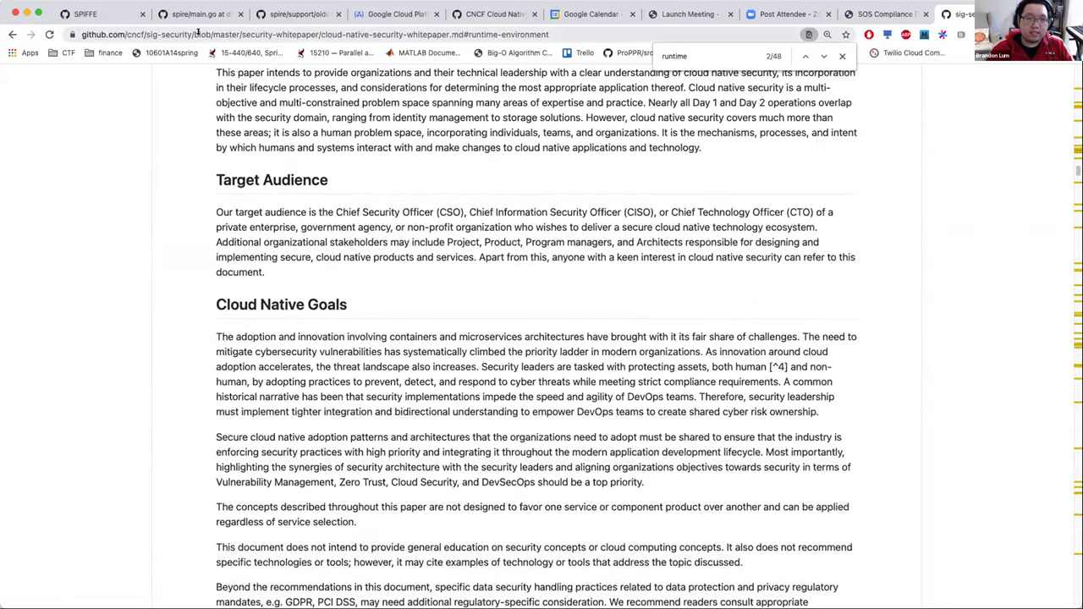
Trim the browser address back to the cncf/sig-security repository and load it
left_click(191, 32)
left_click_drag(228, 34, 618, 36)
key("BackSpace")
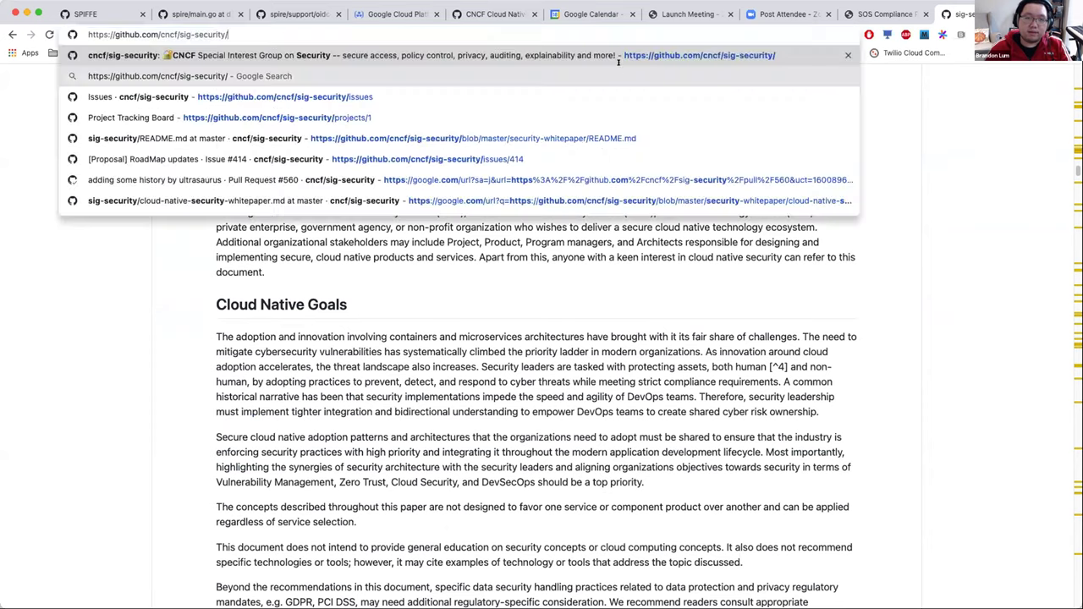
key("Return")
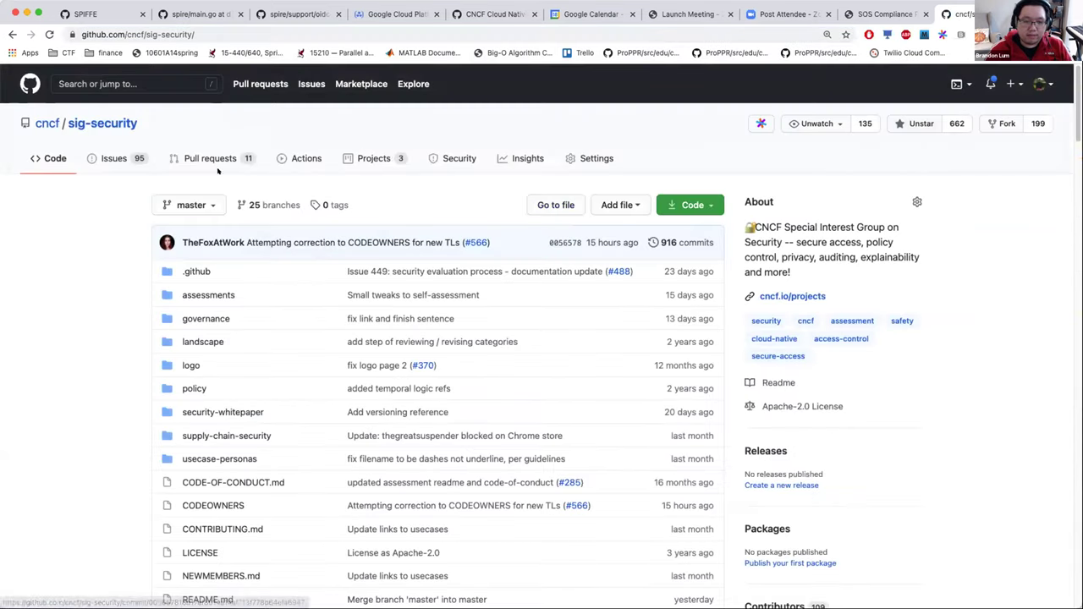
Find 'map' in the repository's issues and open issue #551, CNCF Cloud Native Security Map Vanilla
left_click(114, 158)
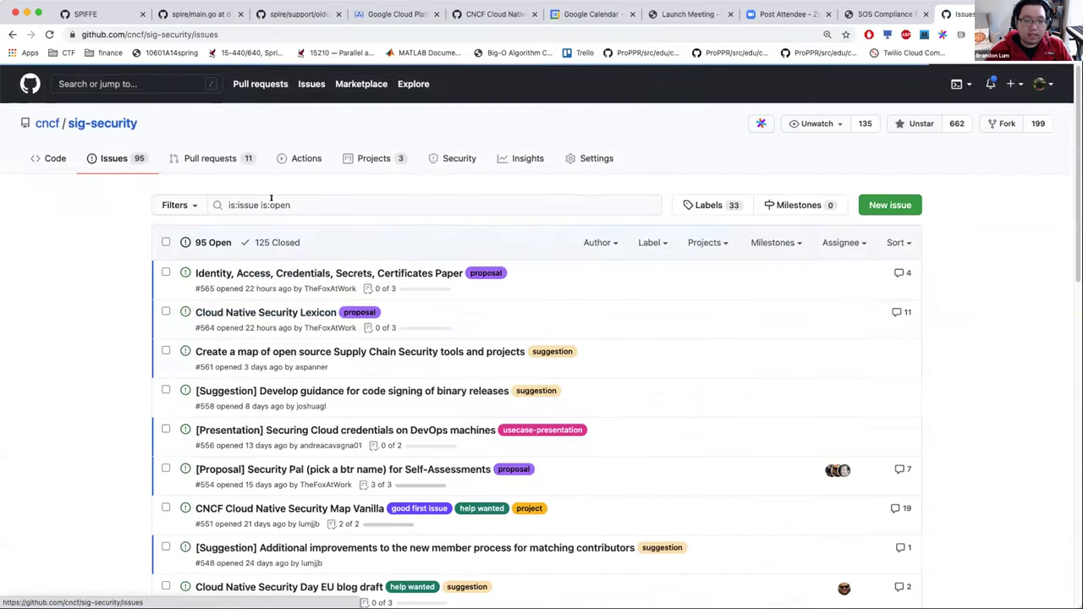
key("super+f")
type("map")
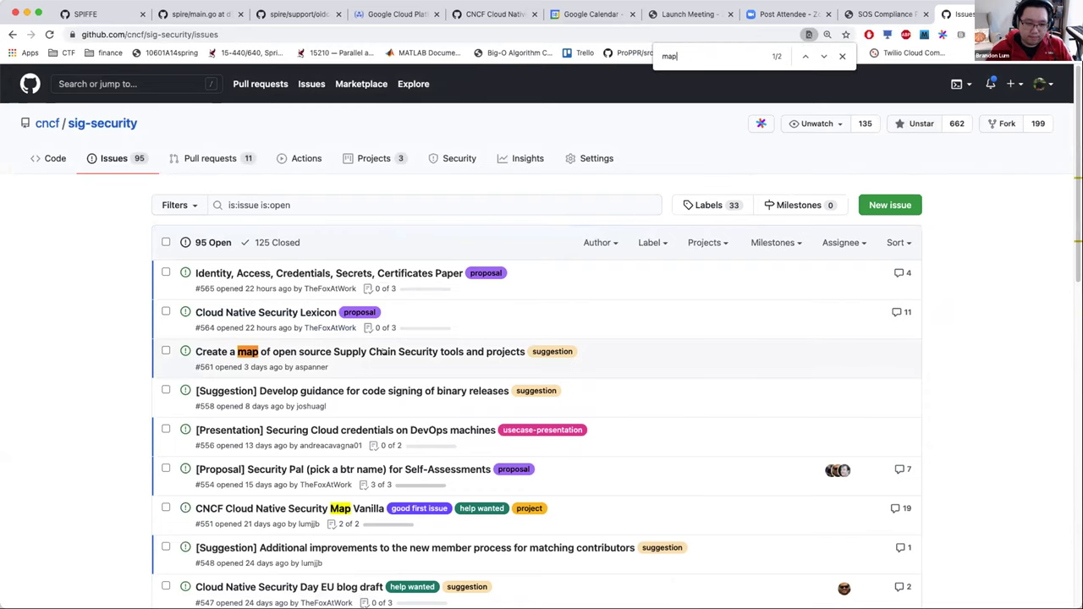
left_click(288, 509)
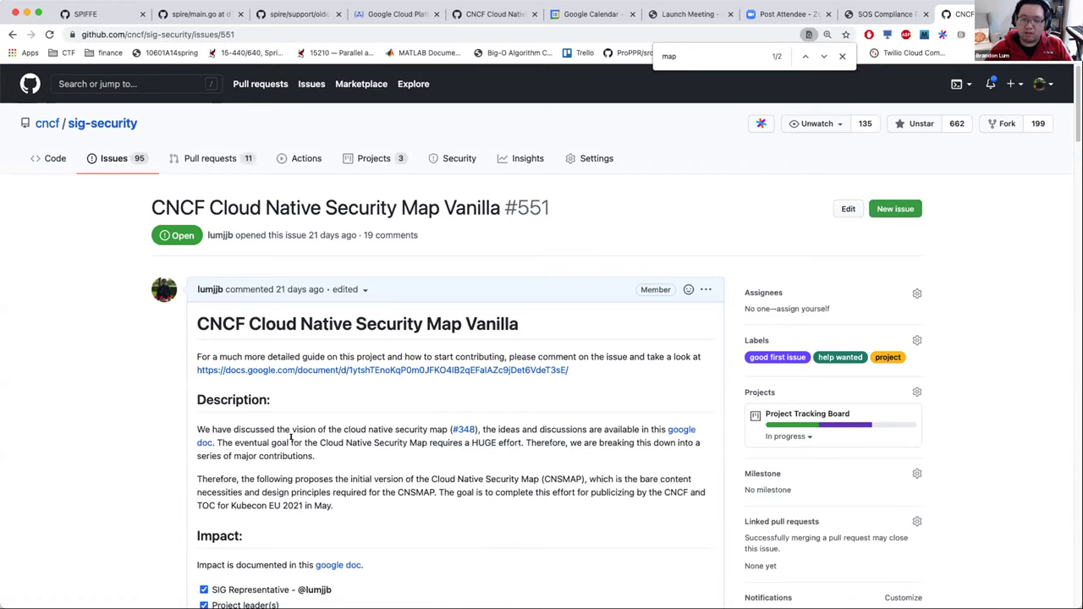
Follow the issue's Google Doc link and scroll down to the content contribution table
left_click(293, 370)
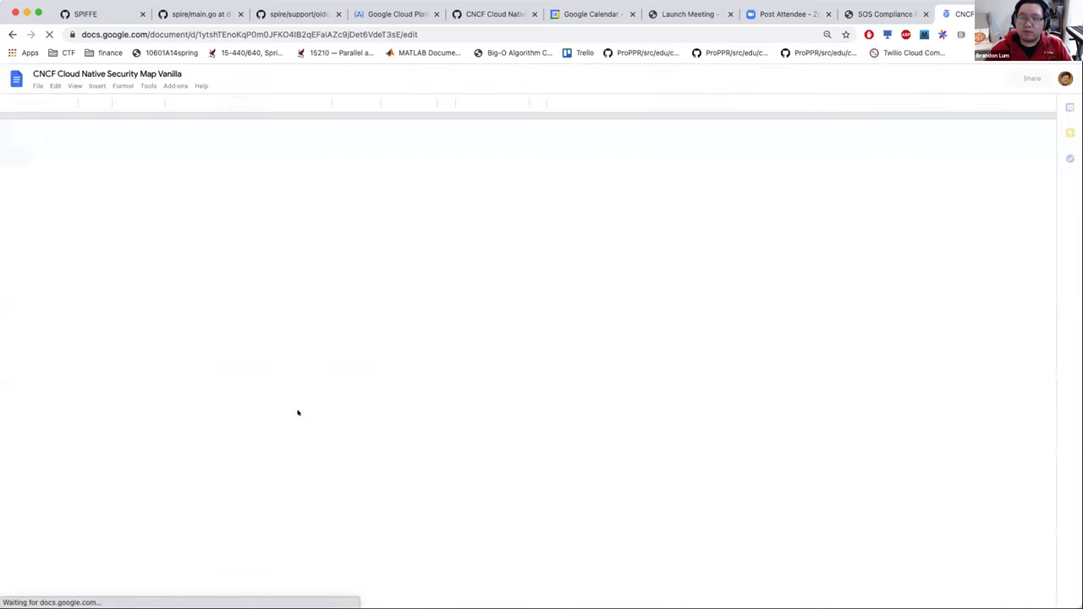
scroll(318, 417, "down", 20)
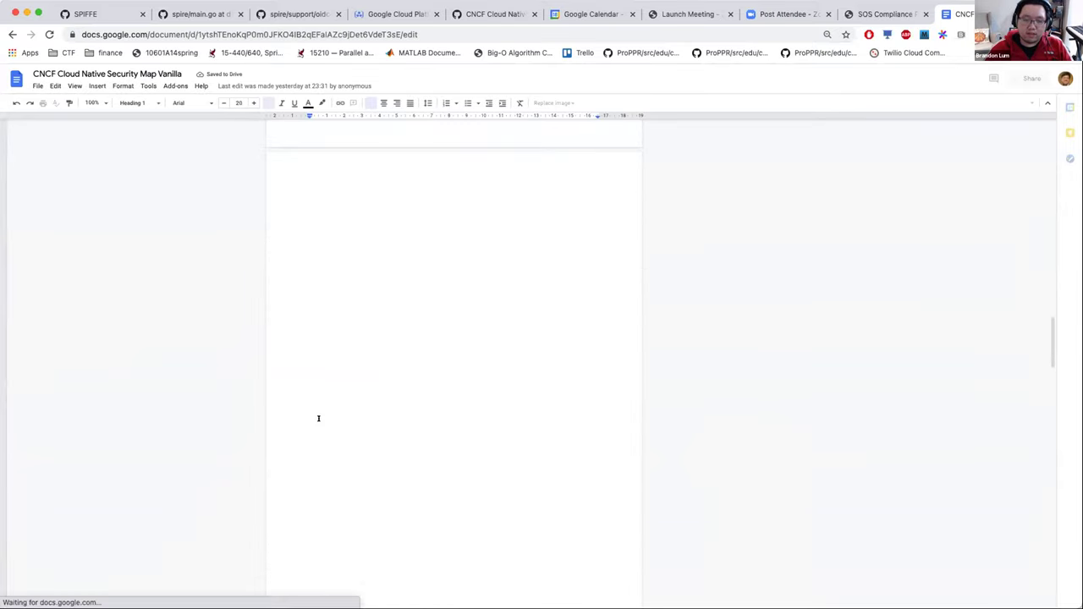
scroll(324, 412, "down", 10)
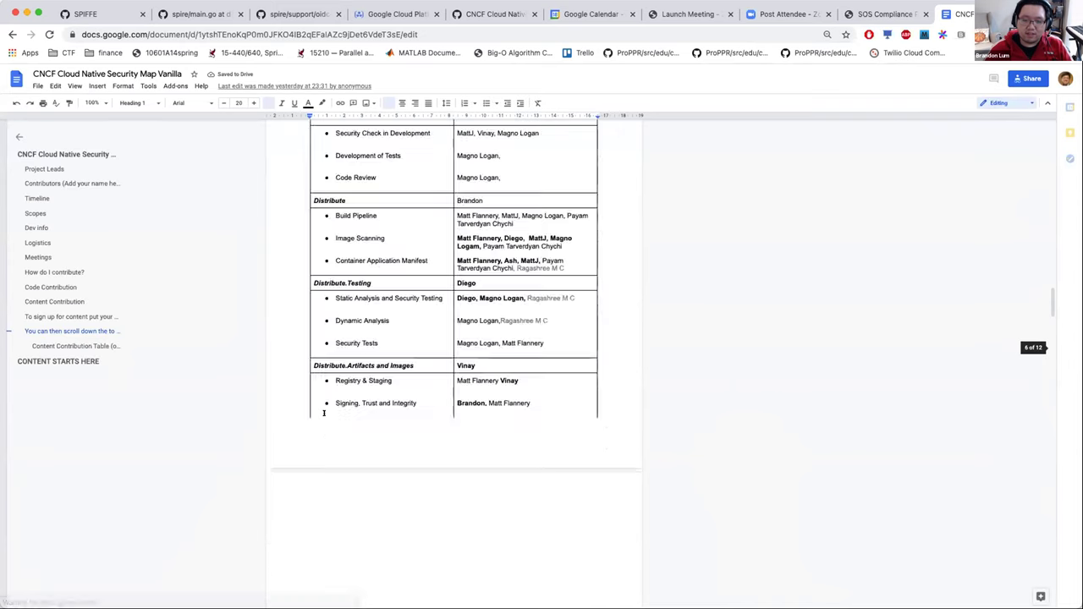
scroll(323, 412, "down", 20)
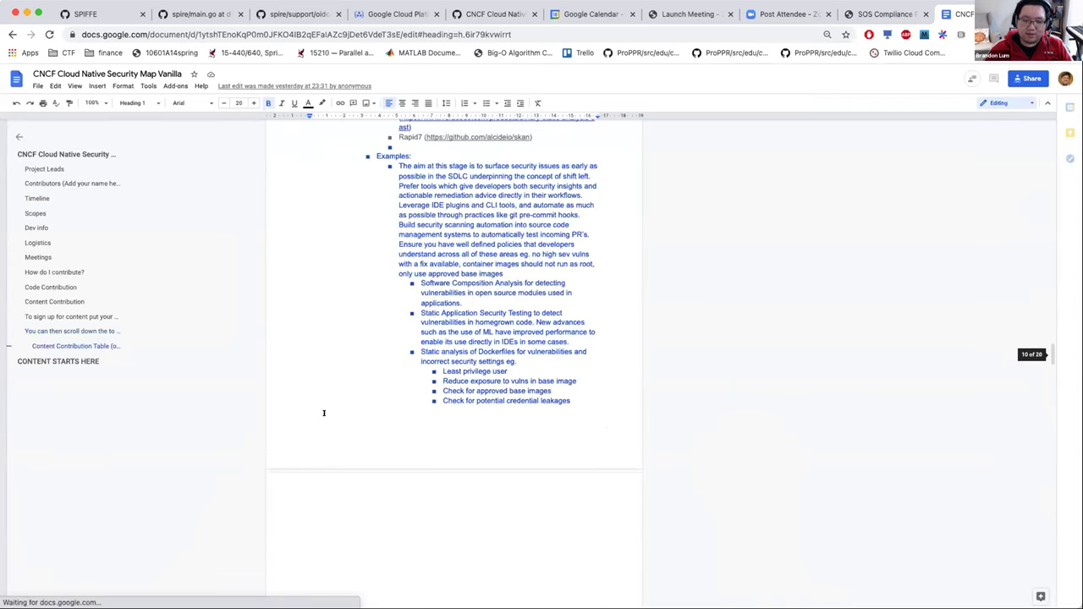
scroll(323, 412, "up", 4)
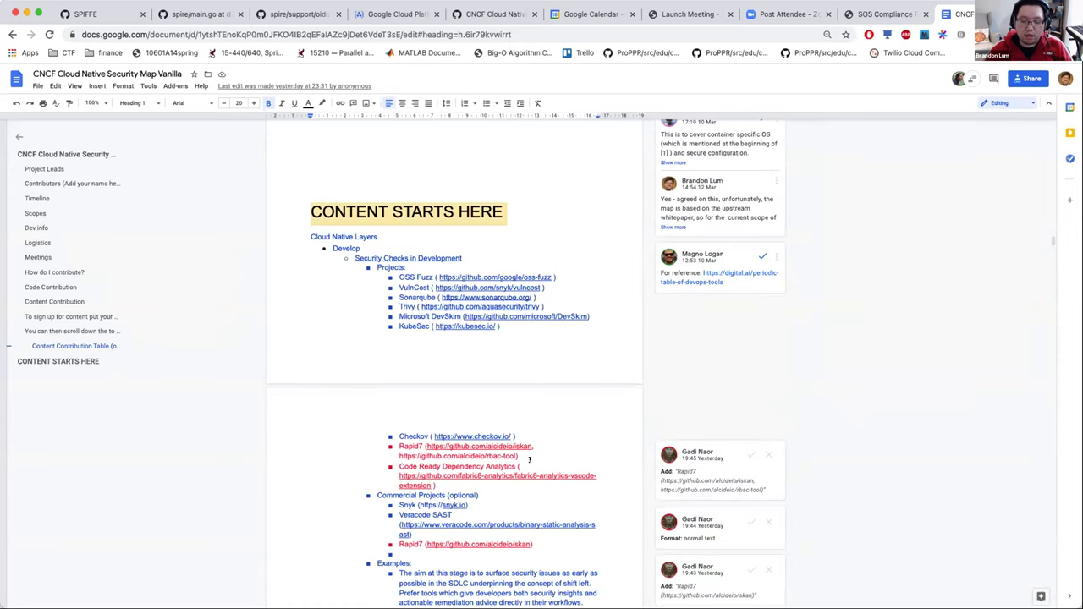
scroll(527, 449, "down", 3)
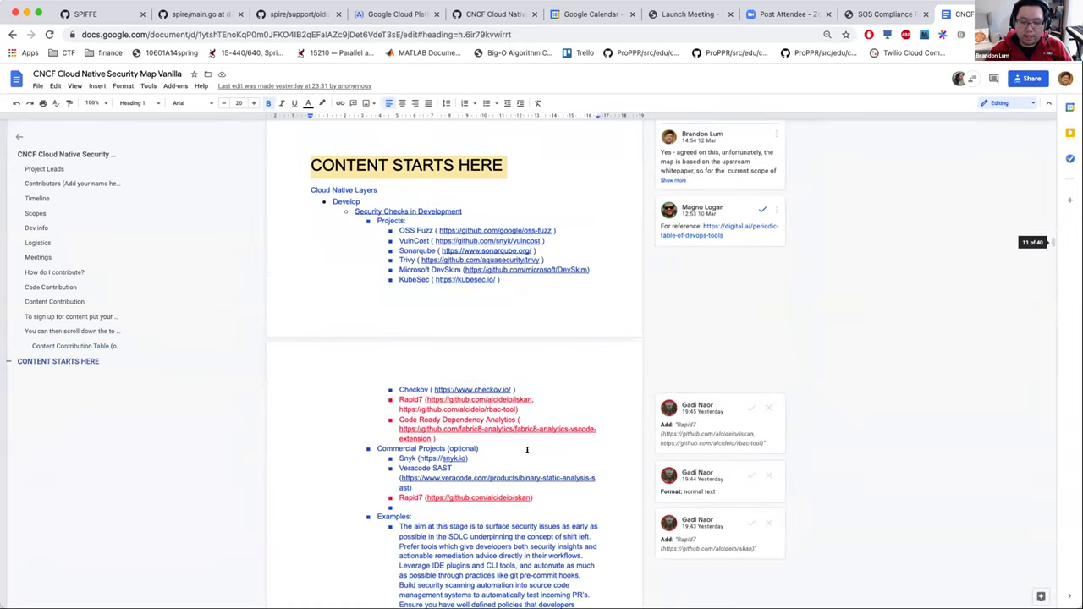
scroll(418, 511, "down", 6)
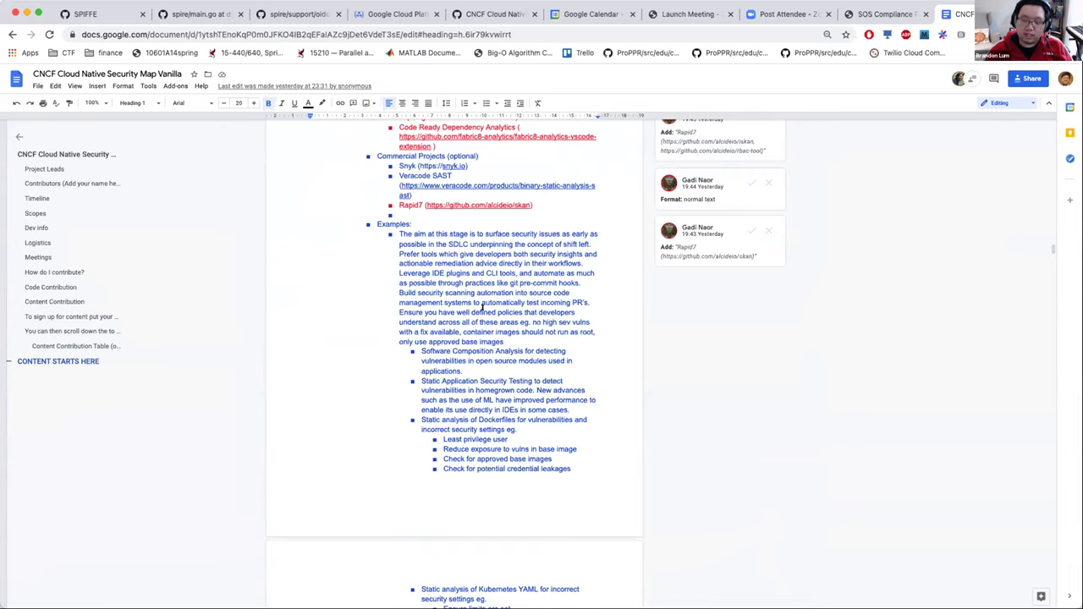
scroll(435, 355, "down", 1)
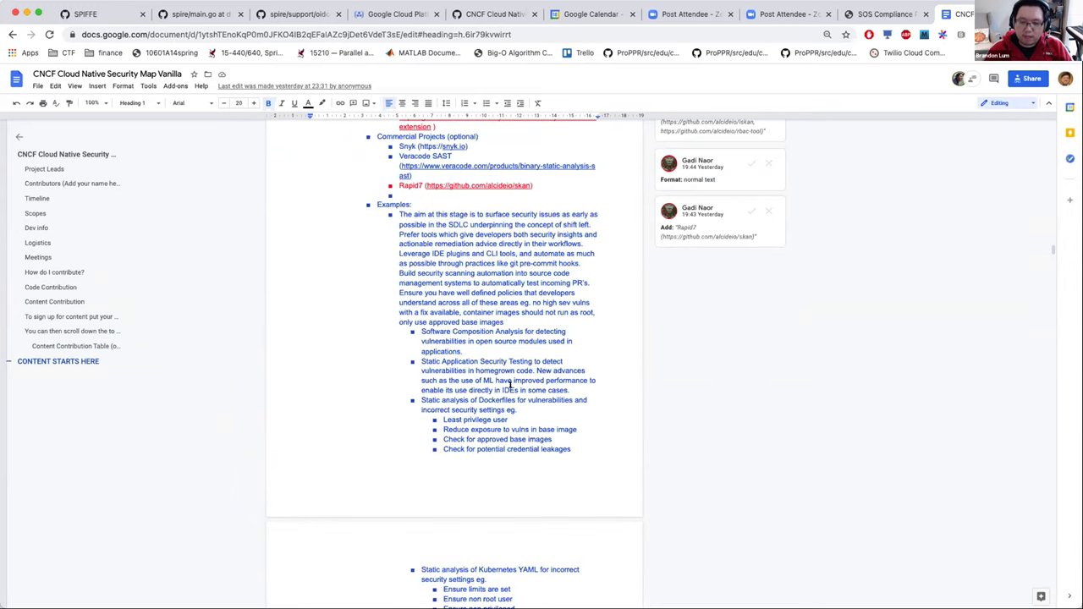
scroll(509, 381, "up", 1)
scroll(457, 338, "down", 5)
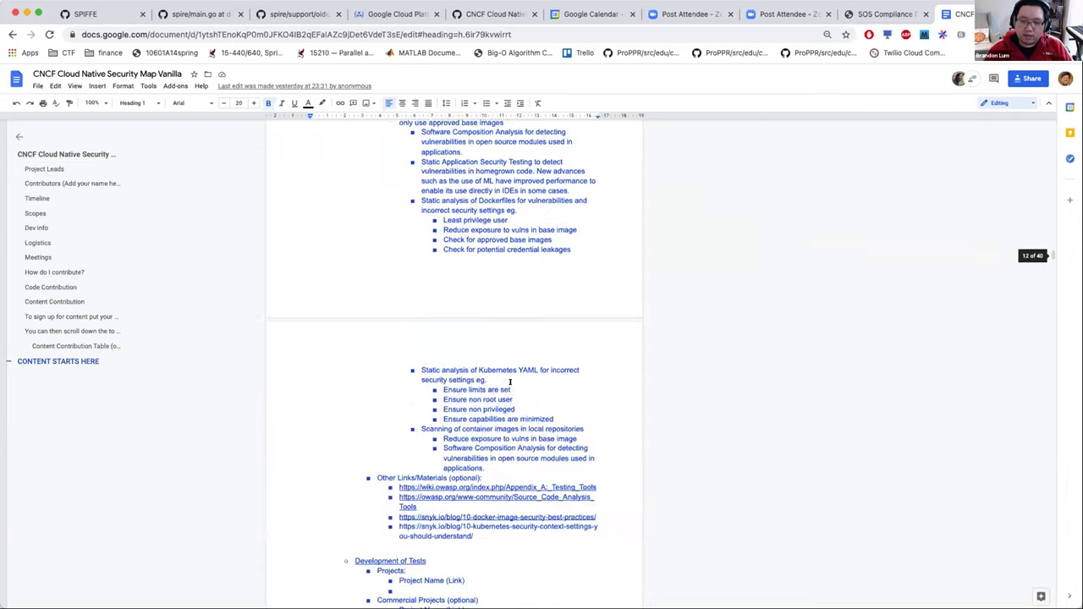
scroll(423, 313, "up", 8)
scroll(390, 289, "down", 8)
Load cnsmap.github.io in a new browser tab
key("super+t")
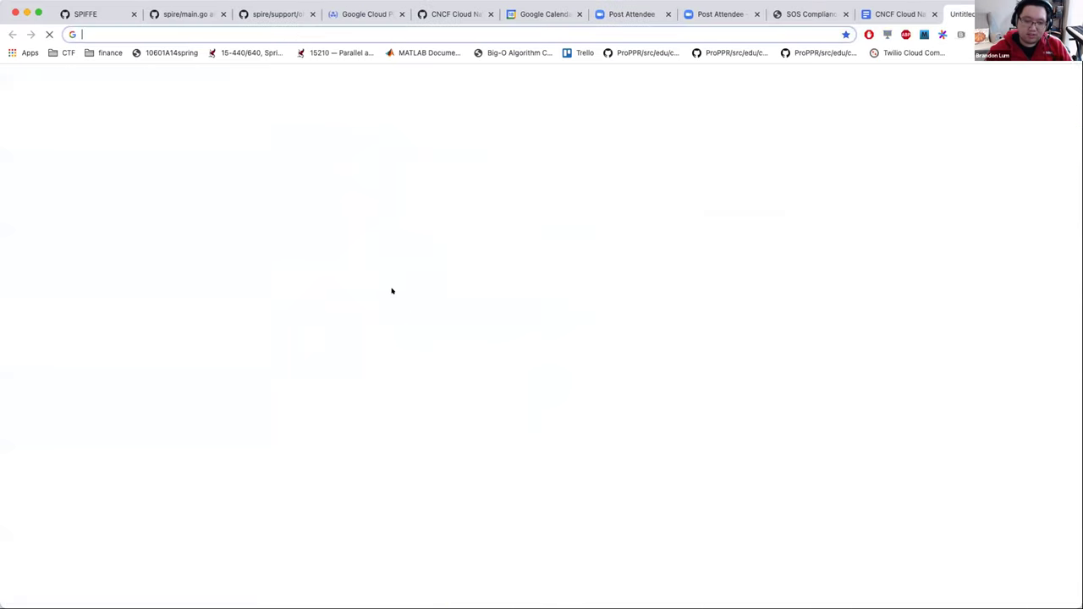
type("cnsm")
key("Return")
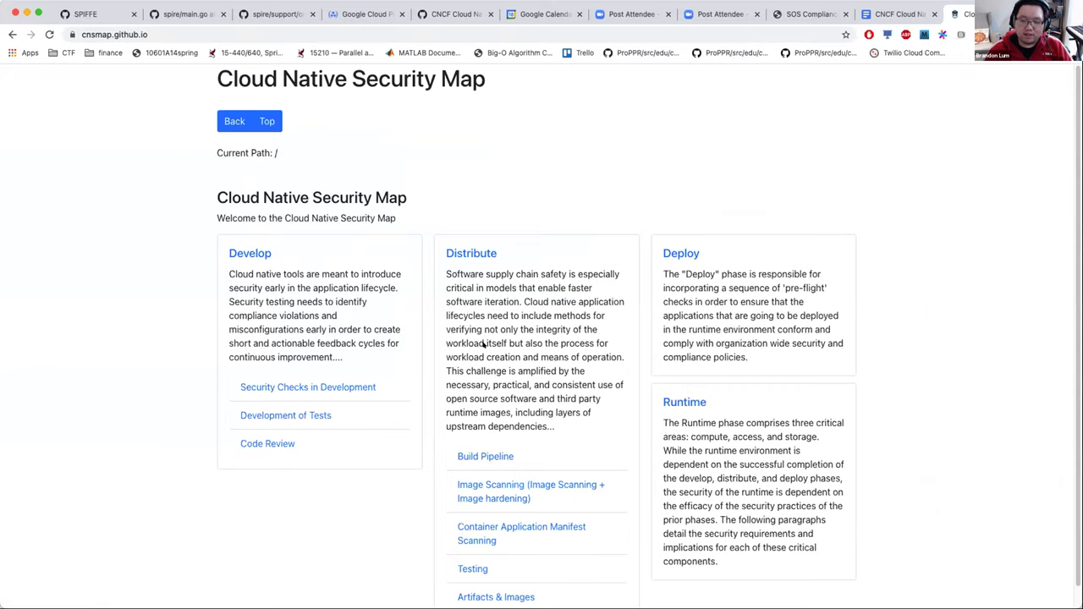
Browse Develop's Security Checks in Development page, then return to the top-level map
left_click(249, 255)
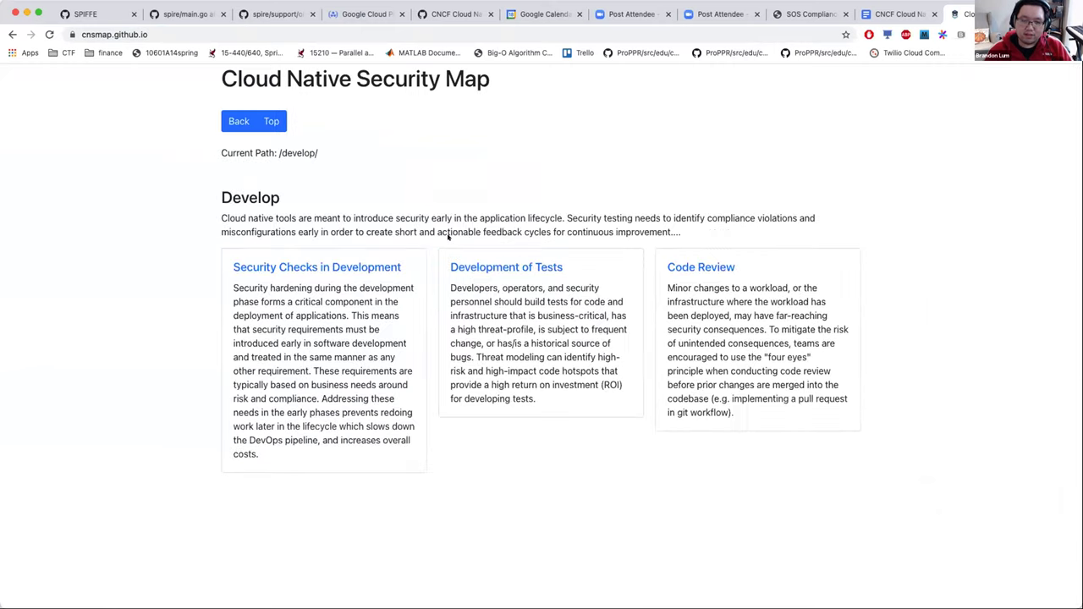
left_click(340, 266)
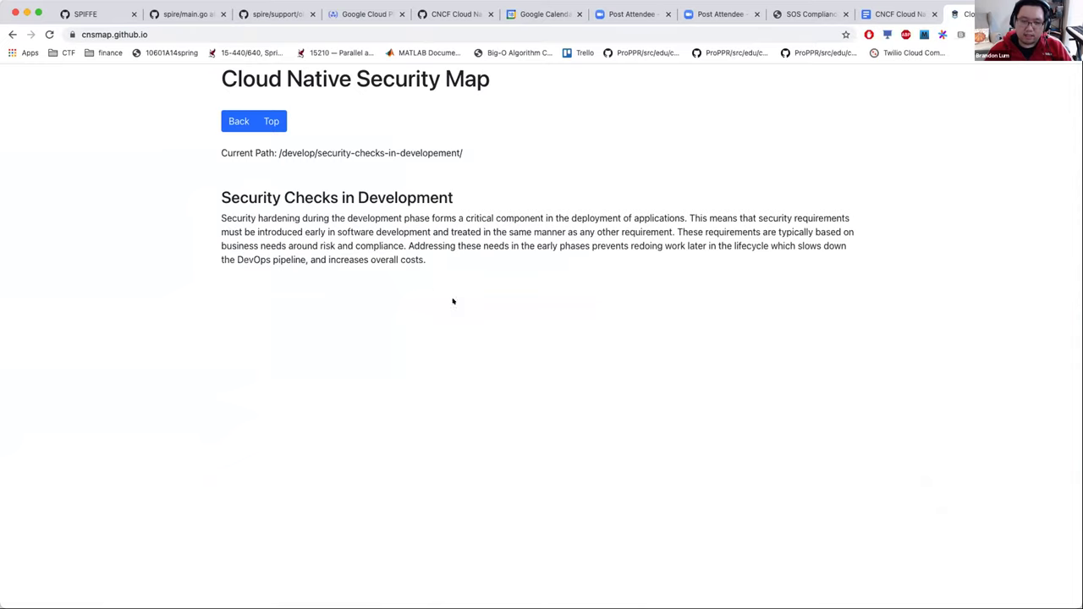
left_click(259, 121)
scroll(546, 412, "down", 1)
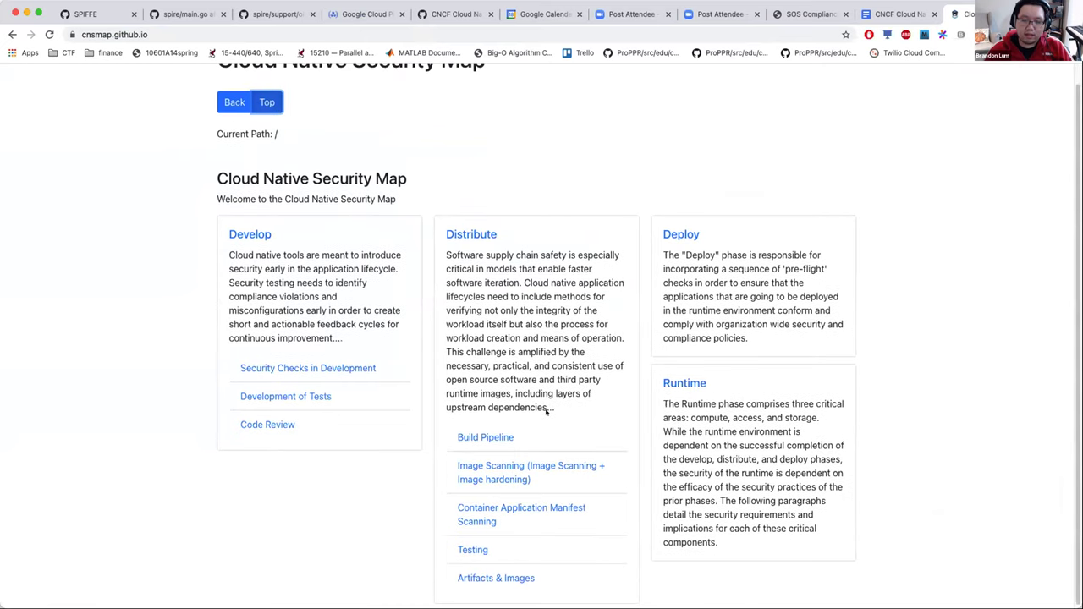
Read Distribute's Signing, Trust, and Integrity page, then switch back to the contribution Google Doc
left_click(493, 579)
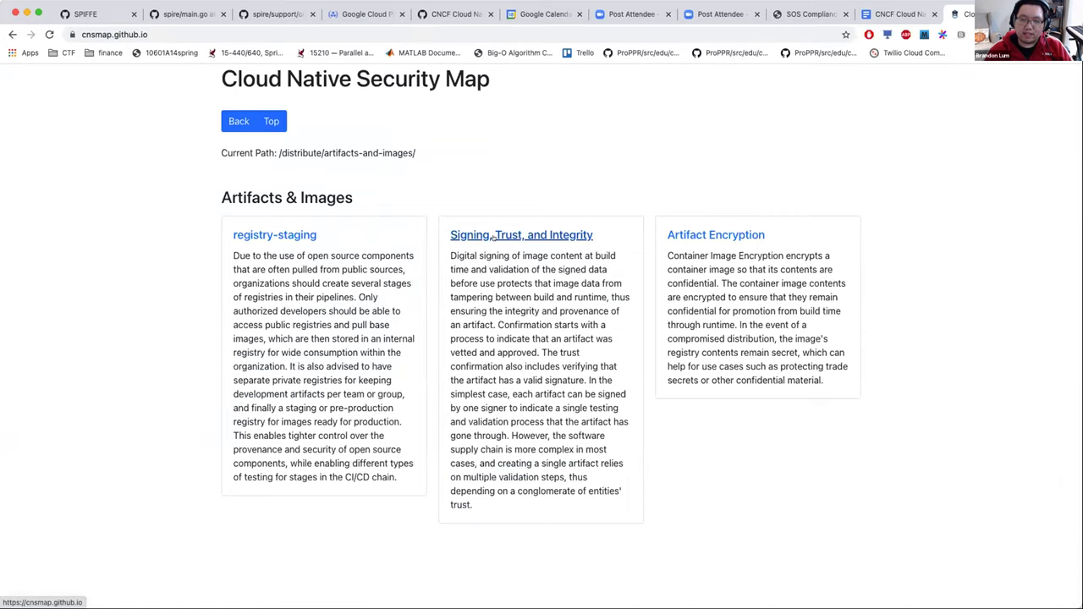
left_click(493, 237)
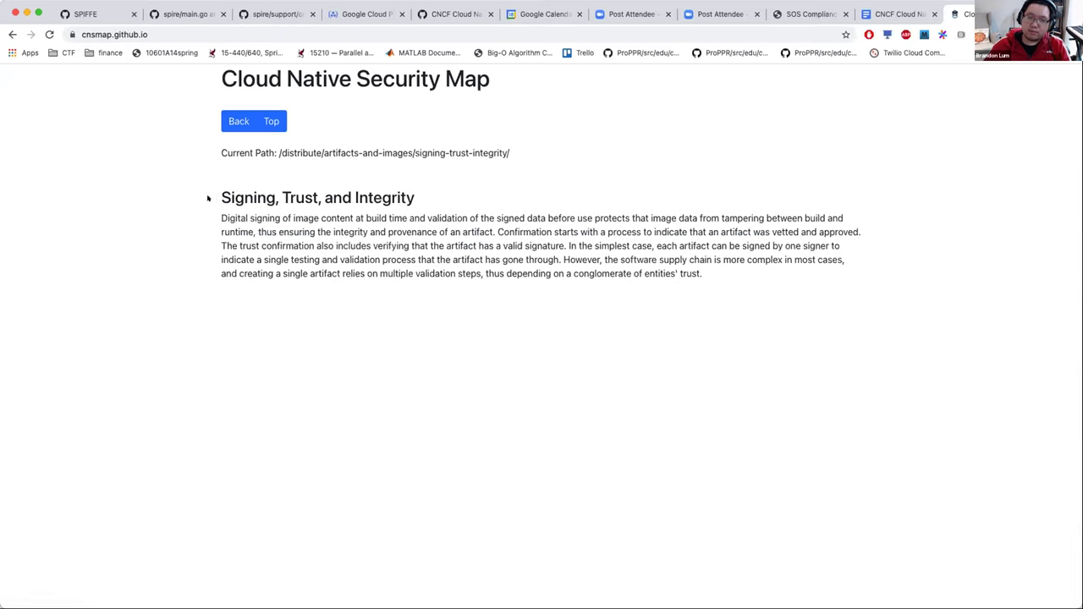
left_click_drag(210, 198, 577, 218)
left_click(446, 199)
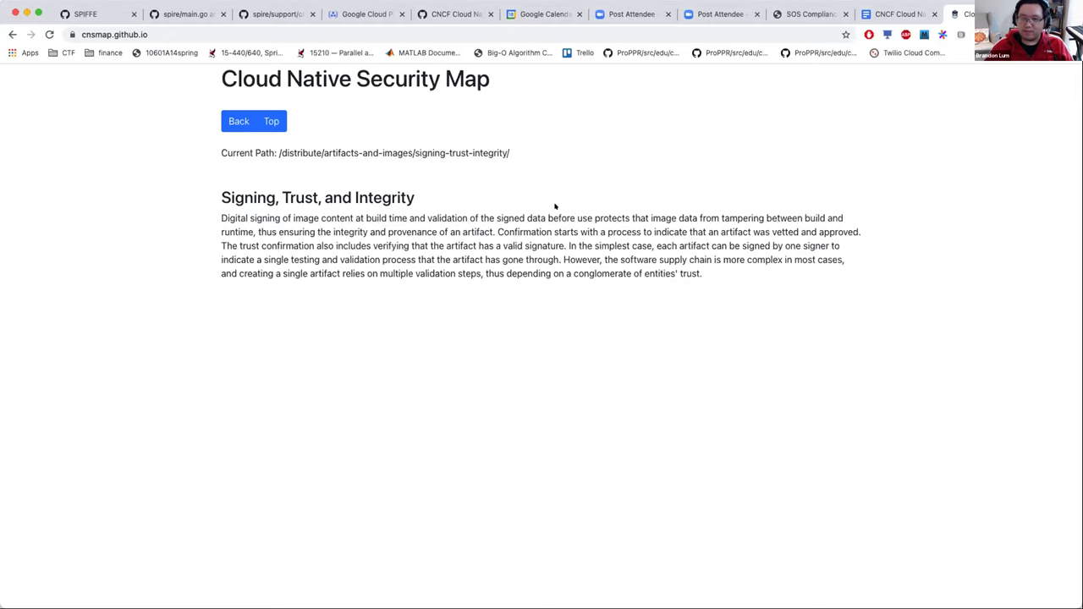
key("ctrl+shift+Tab")
Scroll the contribution table to the Deploy and Runtime.Compute.Orchestration rows and their contributors
scroll(399, 404, "down", 20)
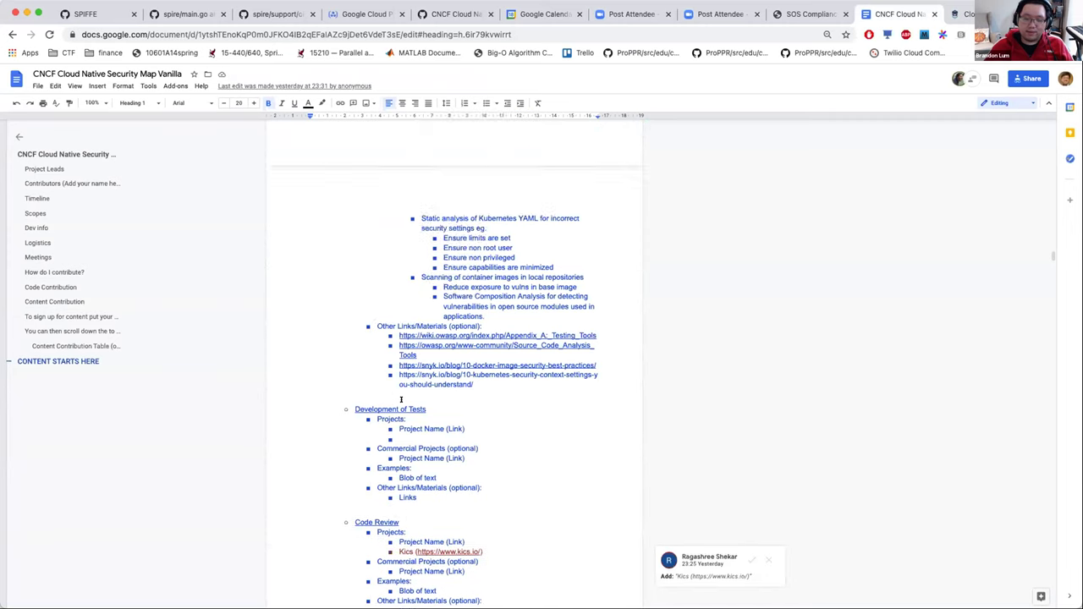
scroll(401, 399, "down", 20)
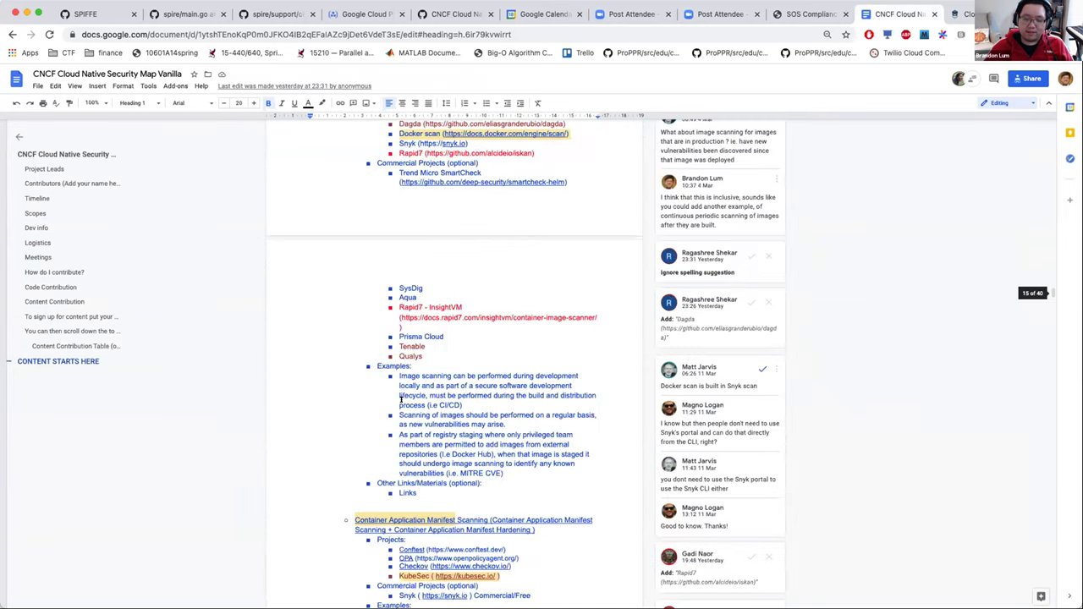
scroll(401, 399, "up", 20)
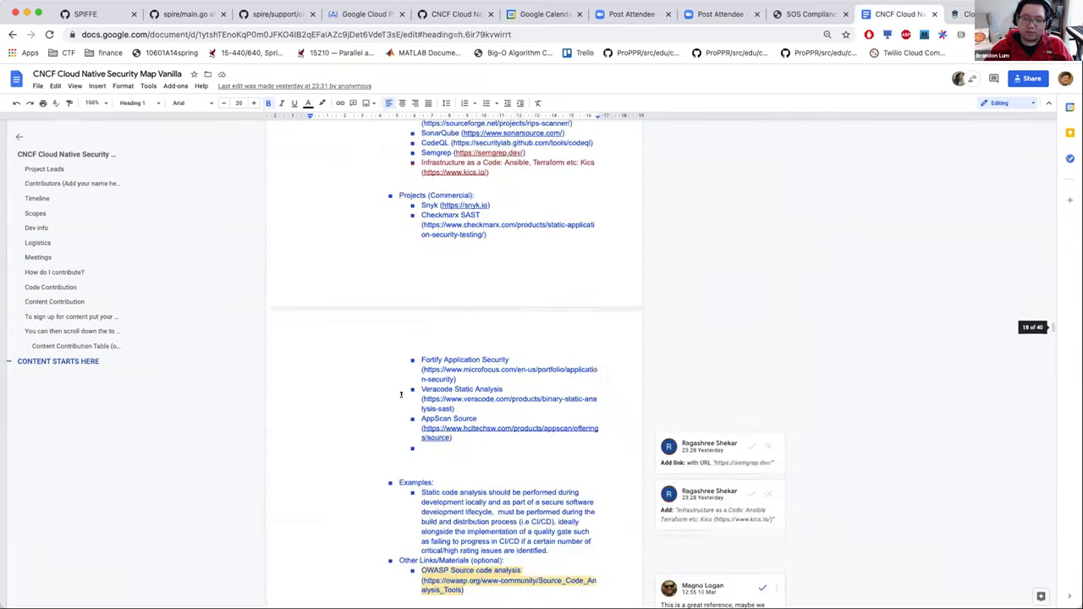
scroll(401, 395, "up", 20)
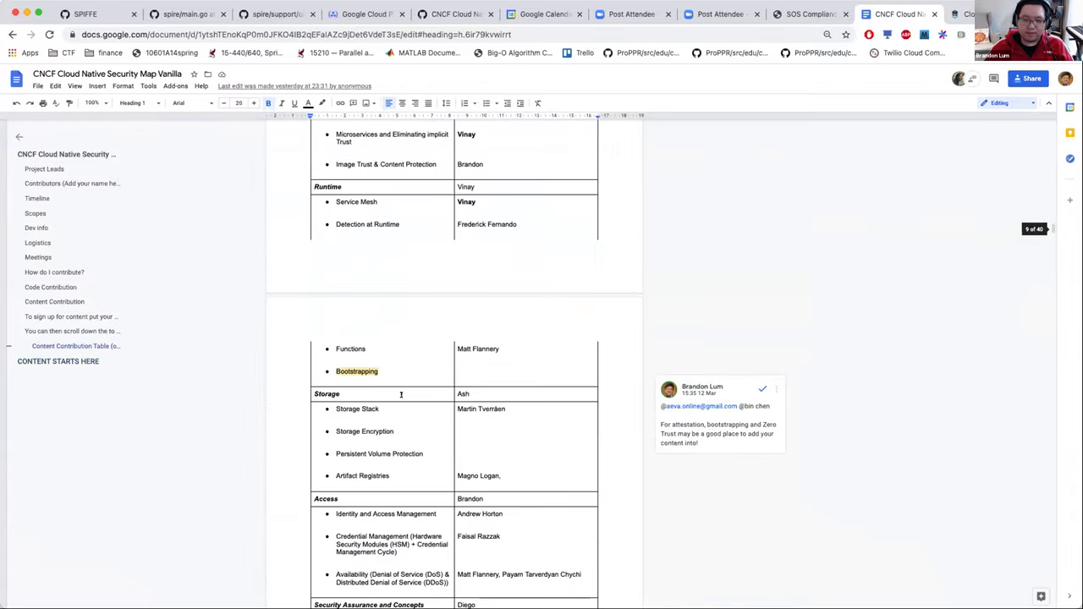
scroll(398, 393, "down", 2)
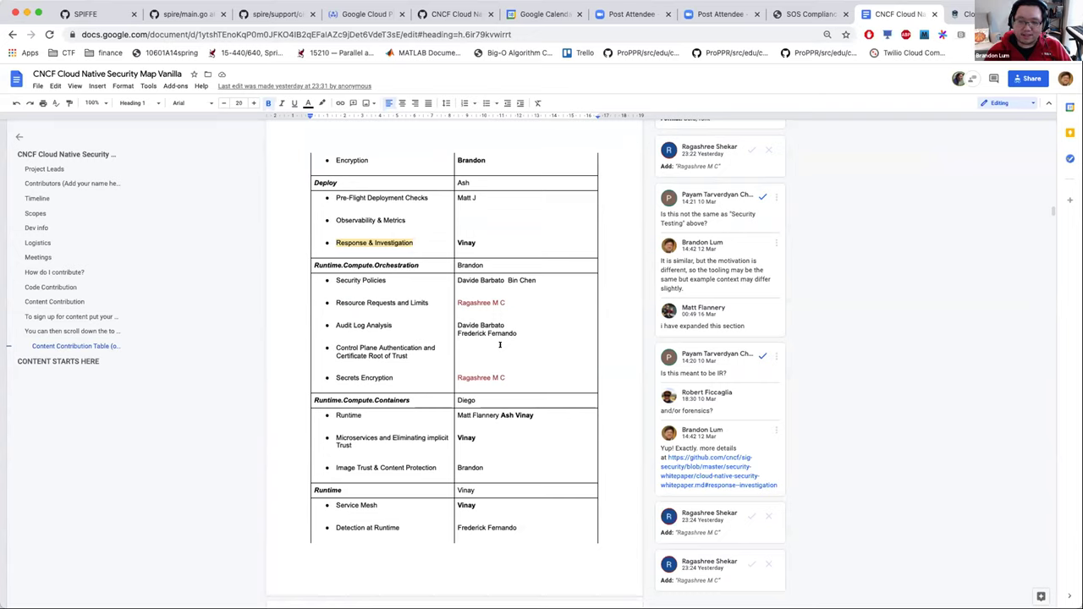
Highlight the unassigned Control Plane Authentication row, then scroll on to the Storage and Access rows
left_click(474, 347)
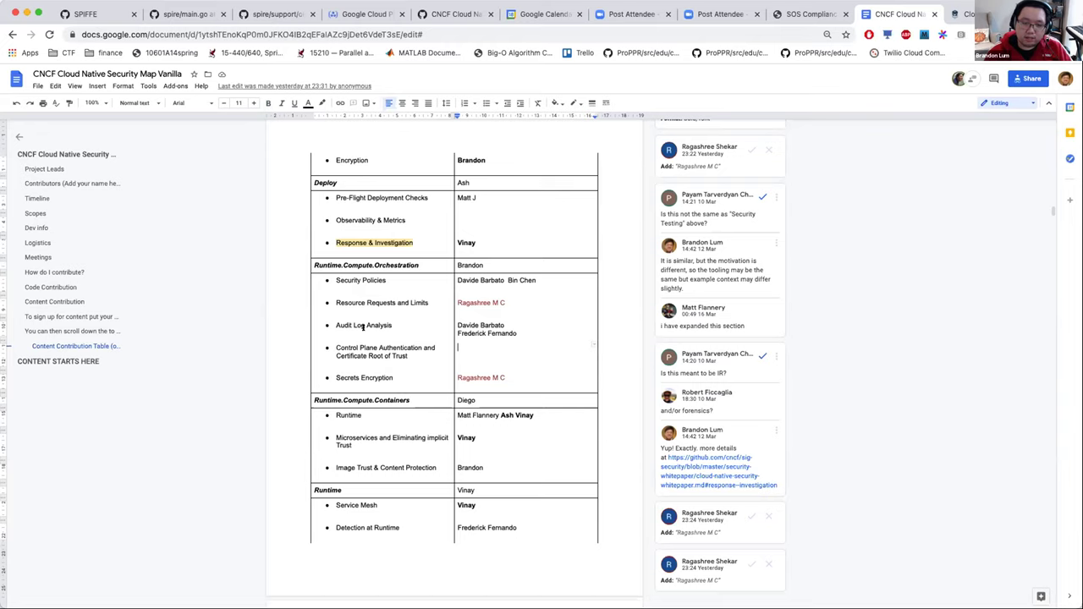
triple_click(391, 349)
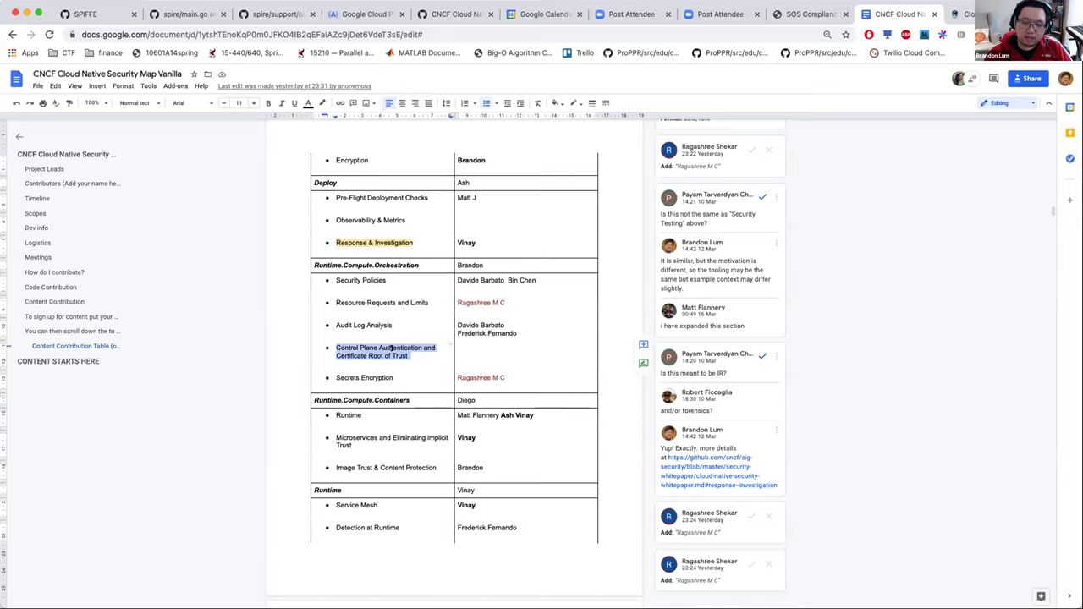
left_click(371, 348)
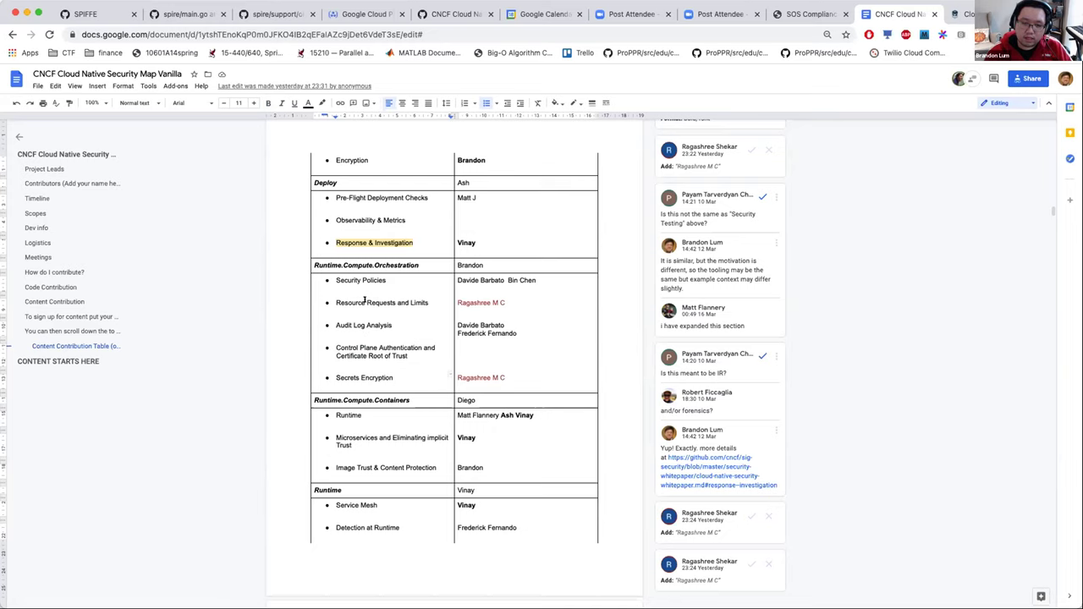
scroll(373, 355, "down", 5)
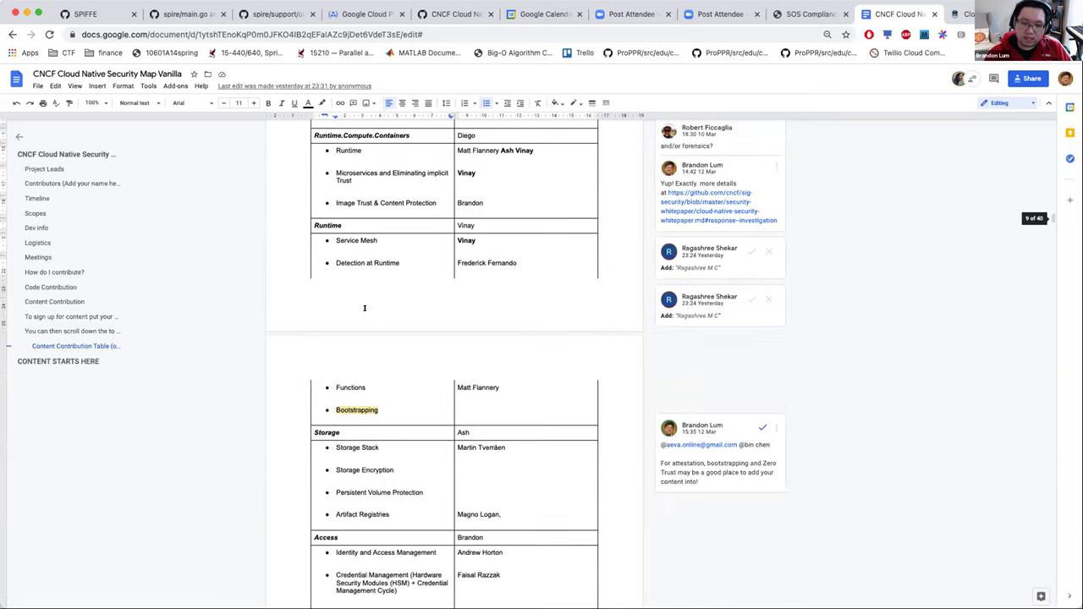
left_click(349, 403)
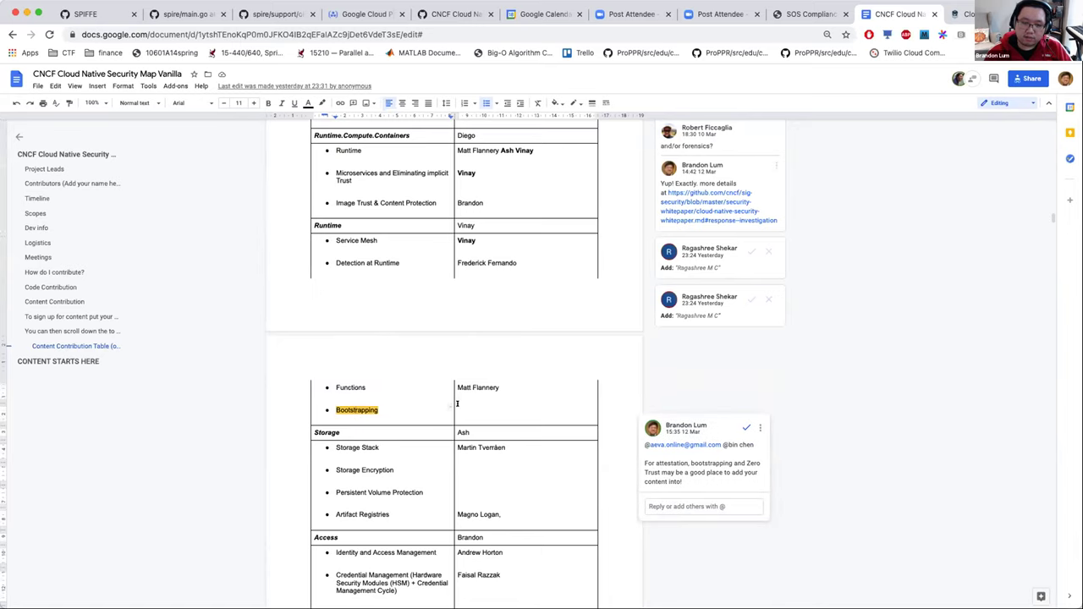
scroll(457, 355, "up", 5)
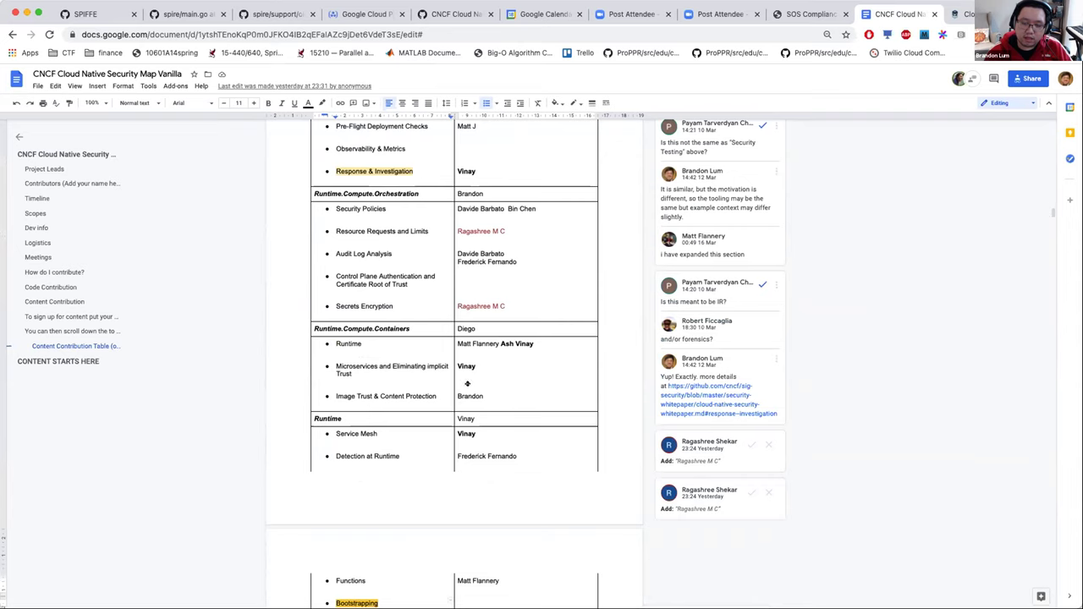
scroll(467, 383, "down", 1)
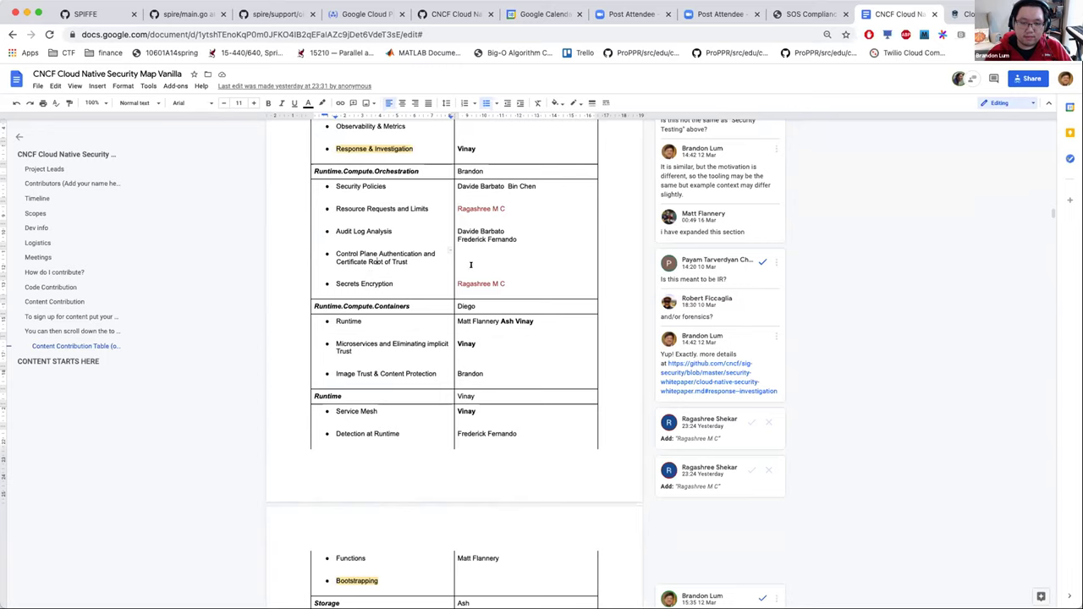
left_click(381, 208)
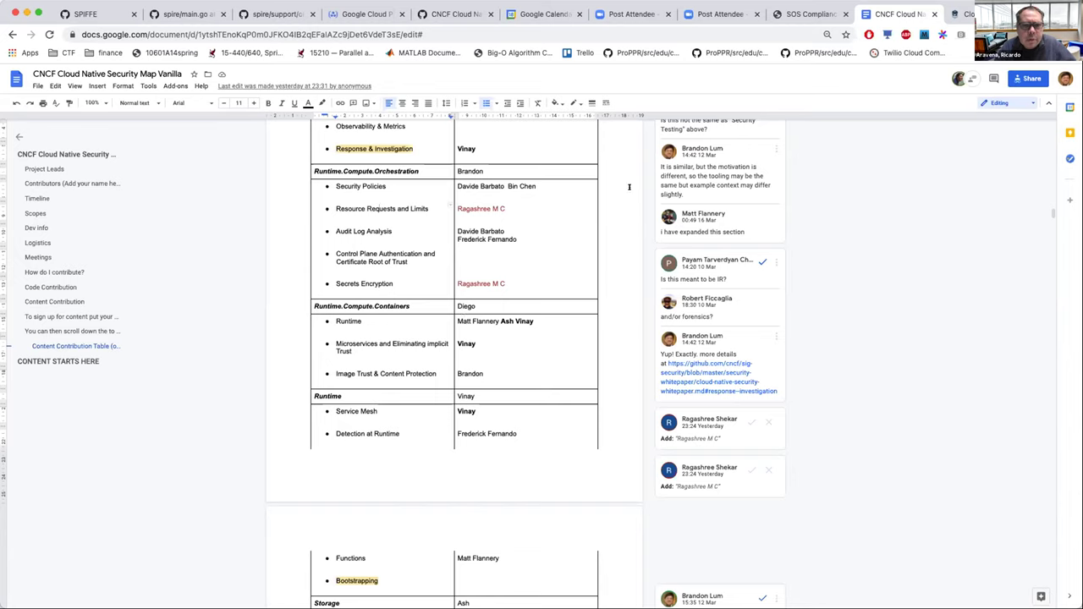
double_click(355, 205)
double_click(347, 186)
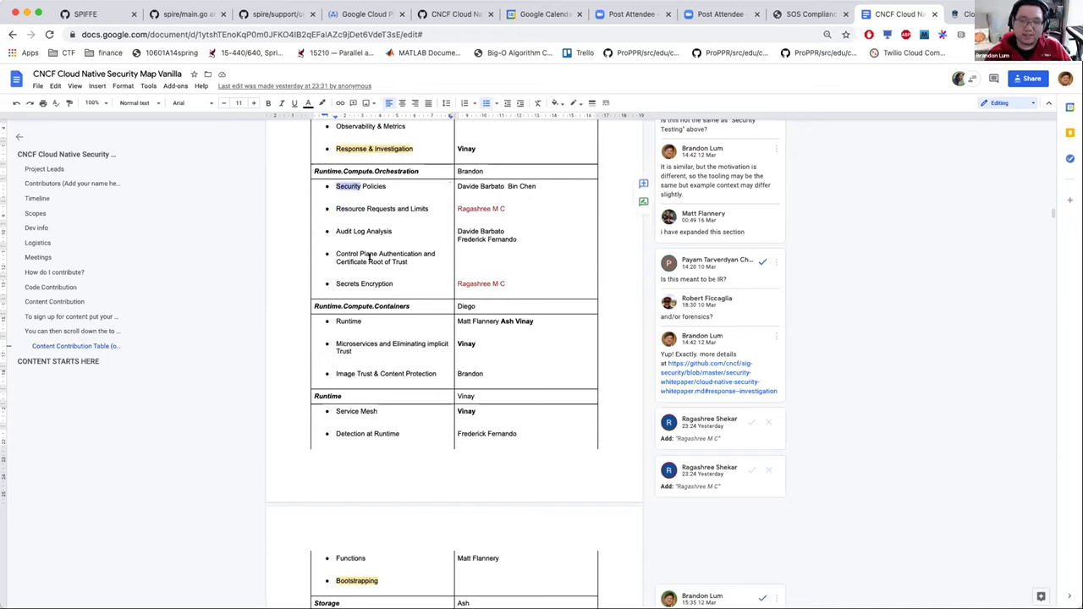
double_click(353, 320)
Search the document for 'Runtime' (19 matches) and step through to the Service Mesh entry
key("ctrl+f")
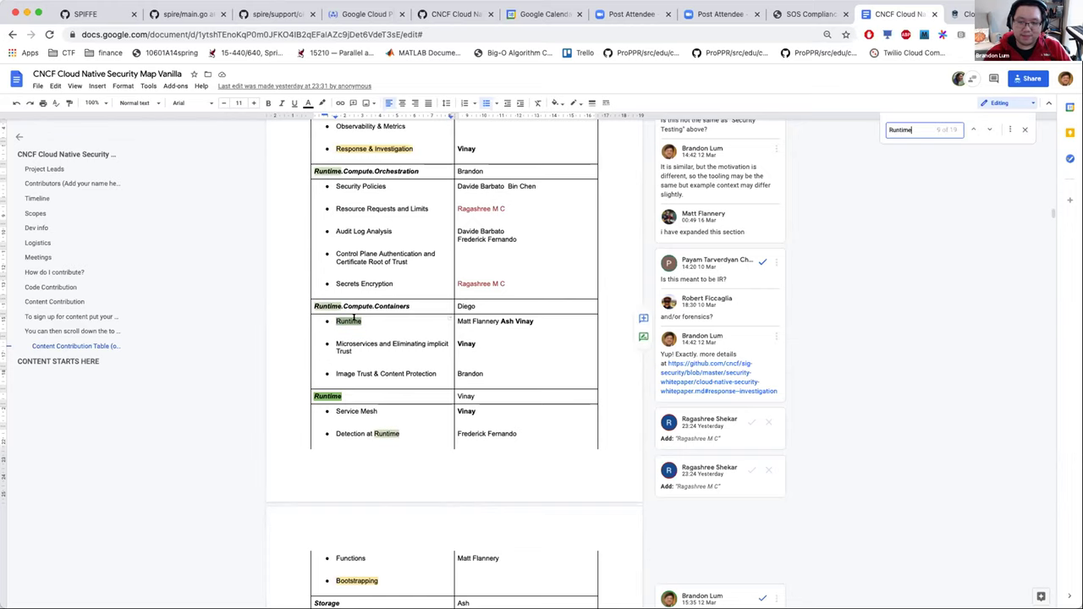
key("Return")
key("Return")
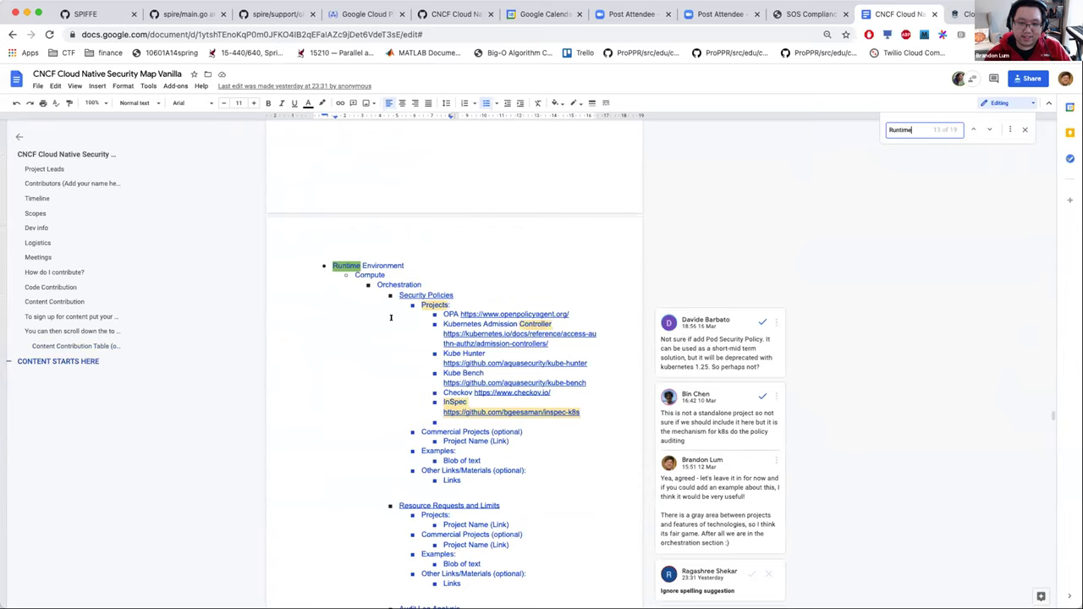
scroll(382, 319, "down", 10)
scroll(391, 317, "down", 20)
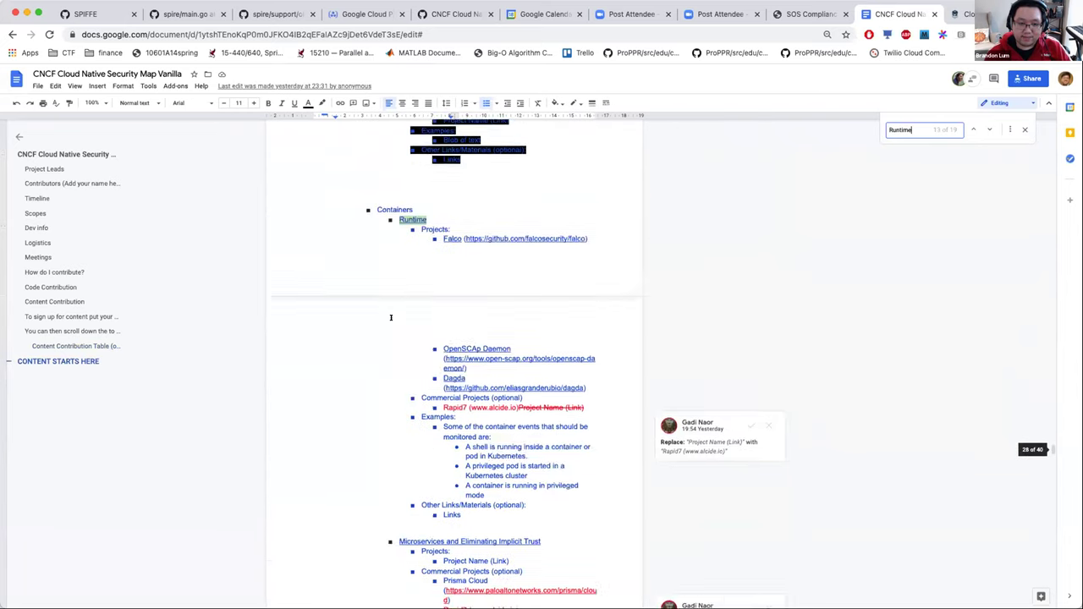
scroll(391, 317, "up", 8)
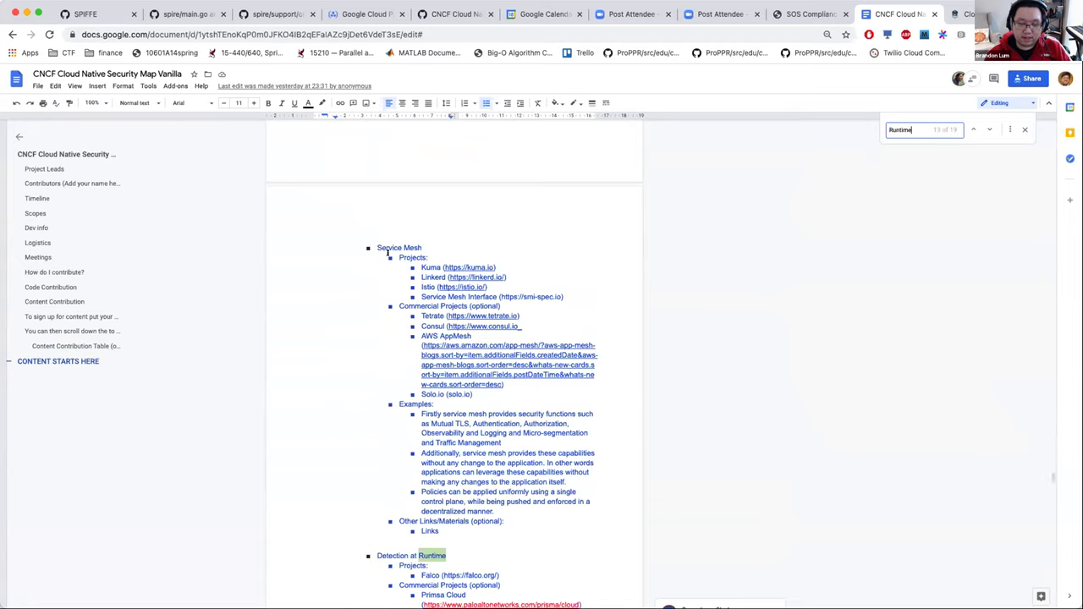
left_click(416, 265)
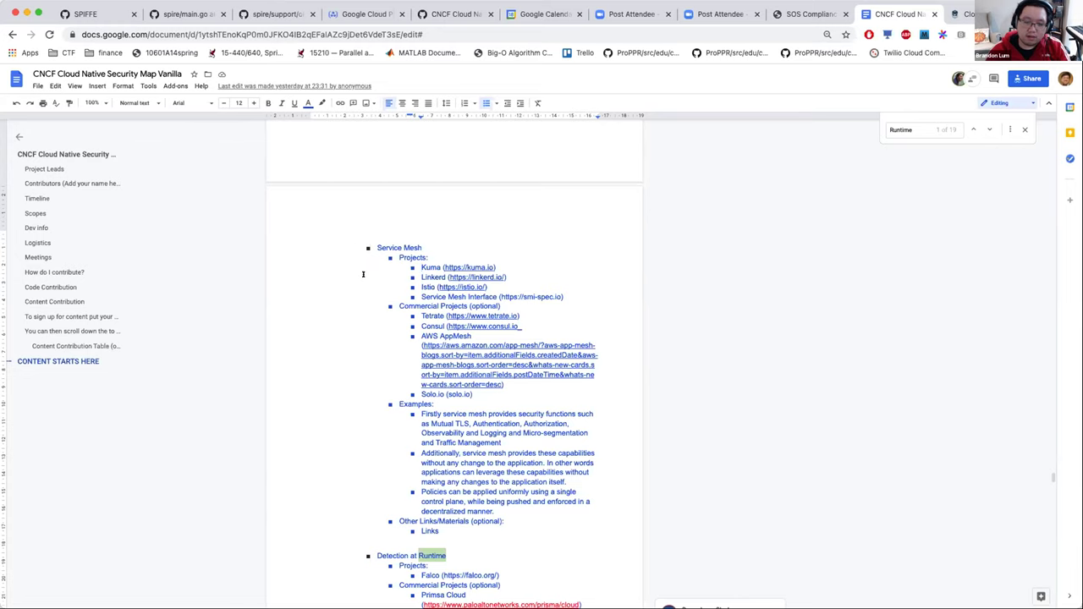
Scroll to Detection at Runtime and place the caret in its description listing Falco, Prisma Cloud, Rapid7
scroll(423, 398, "down", 1)
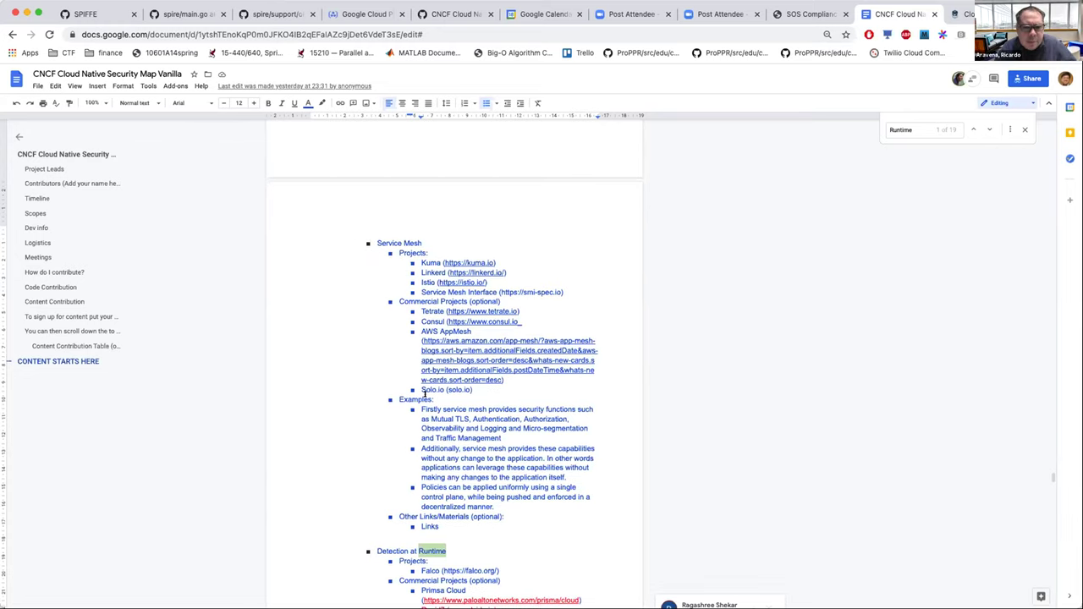
scroll(425, 393, "down", 8)
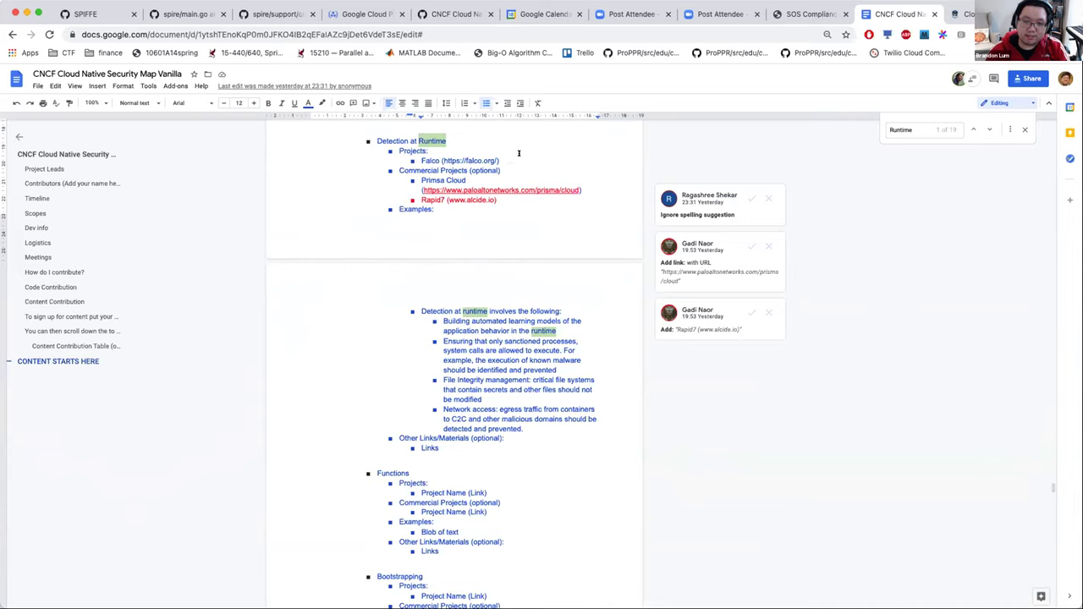
left_click(507, 341)
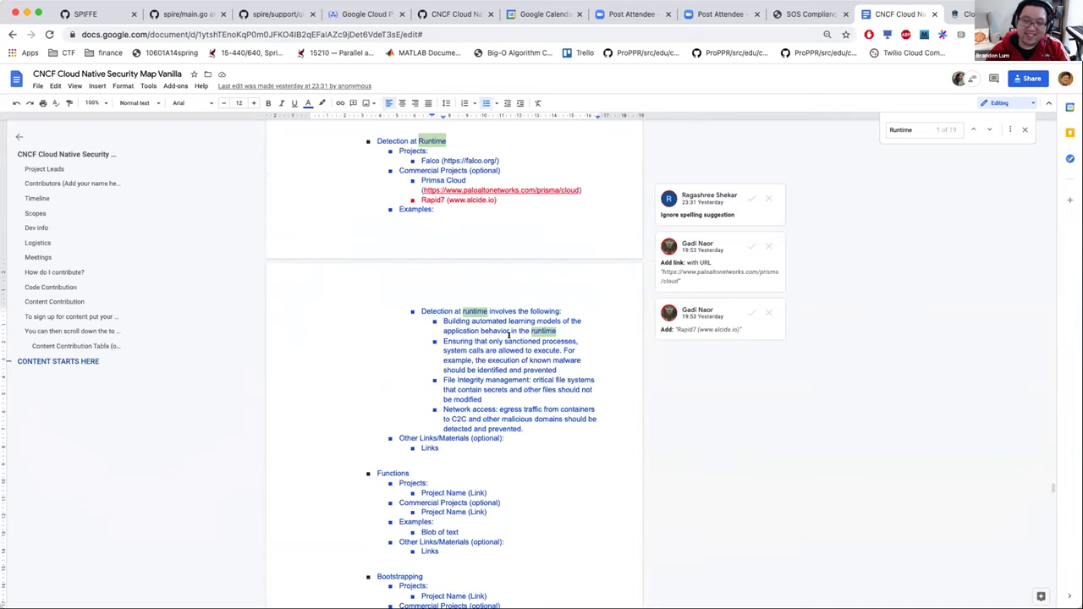
scroll(508, 337, "down", 2)
scroll(507, 336, "up", 3)
scroll(508, 336, "up", 1)
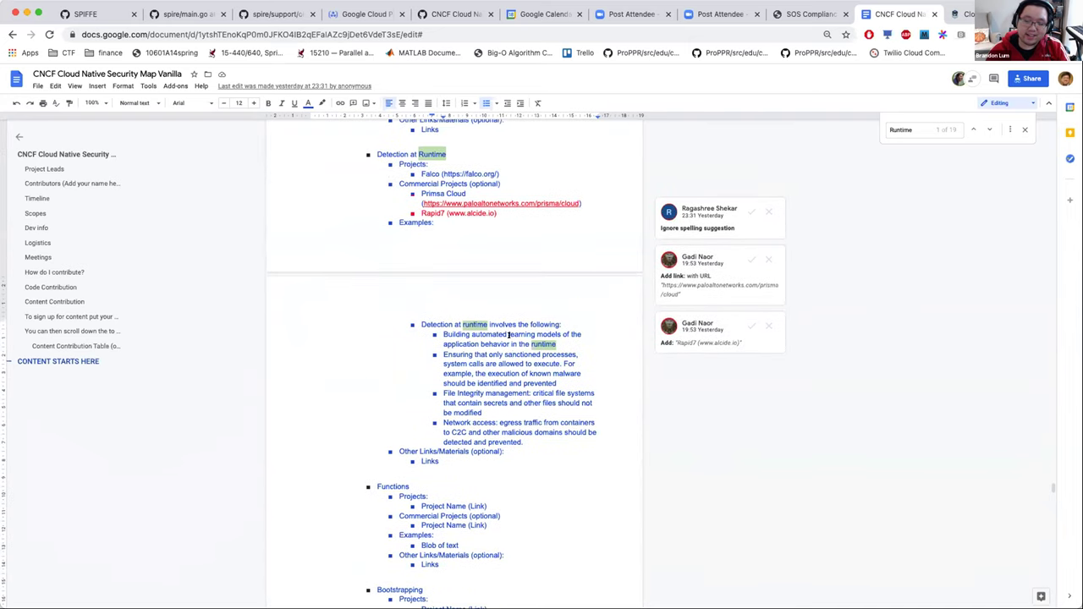